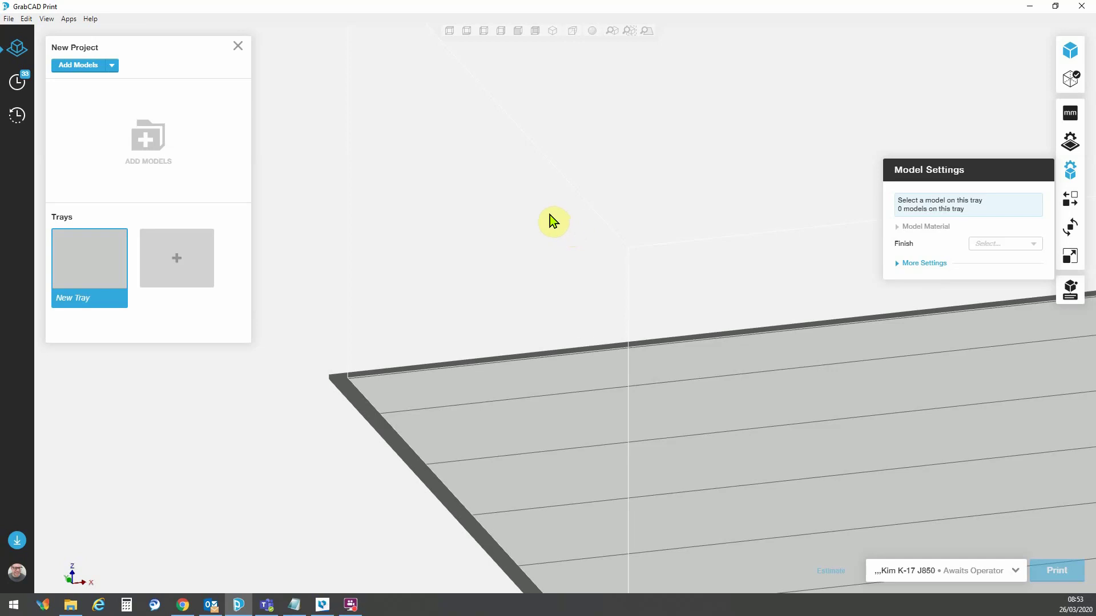
Step: Add the model Merge_of_Box and Sphere.stl to the tray
click(77, 67)
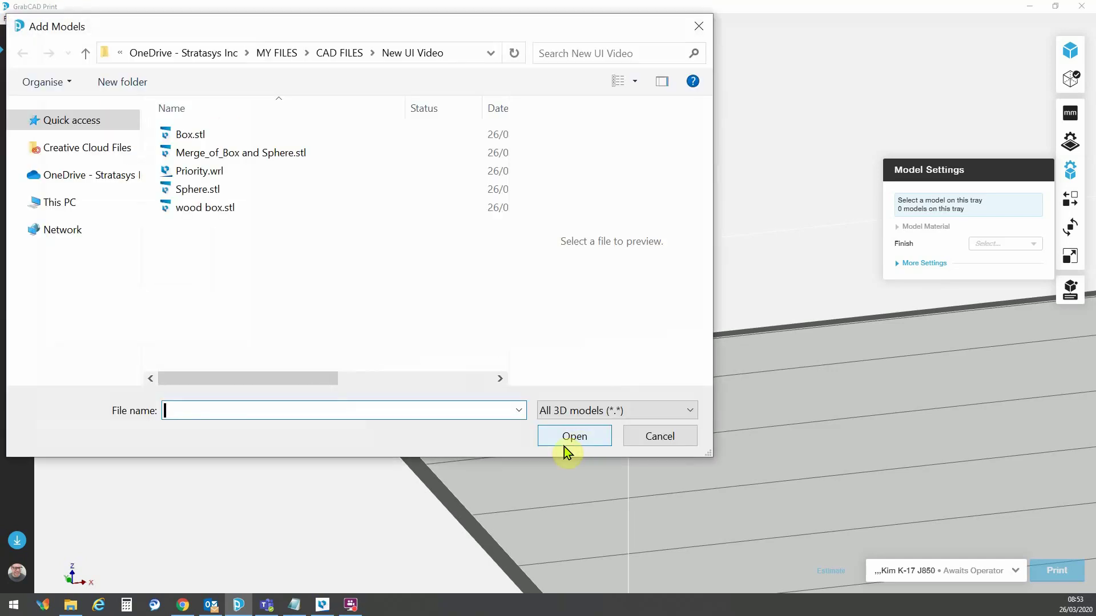
click(288, 153)
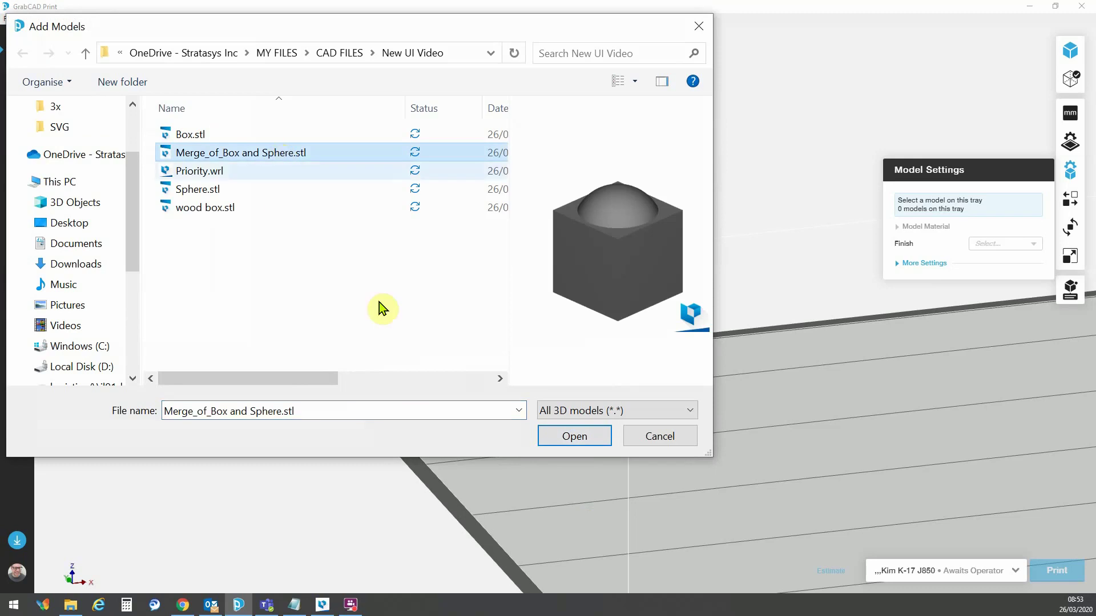
click(564, 439)
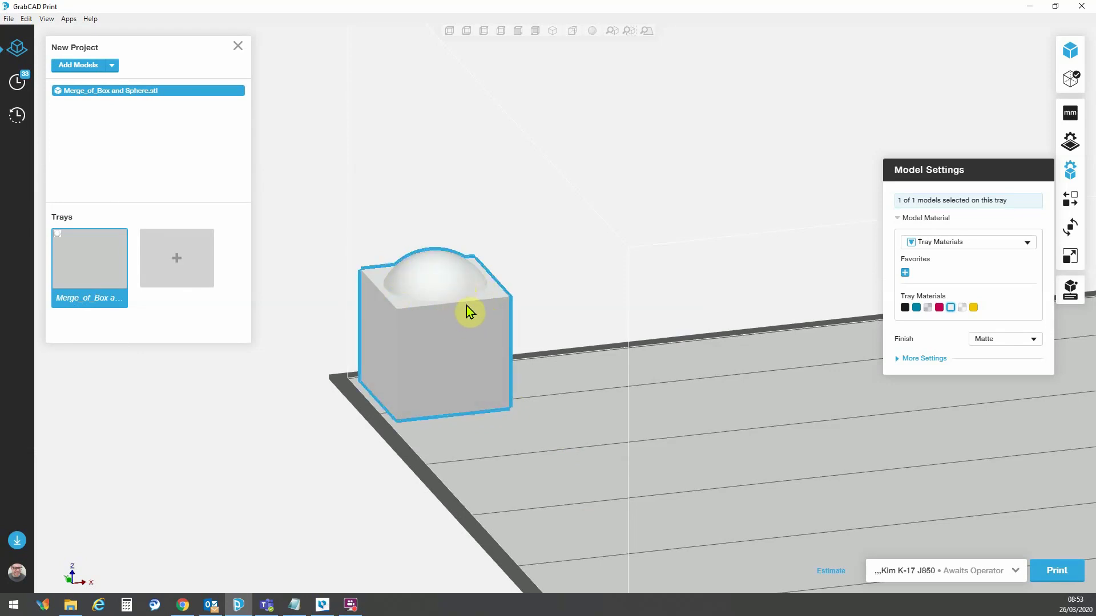
scroll(464, 308, down, 1)
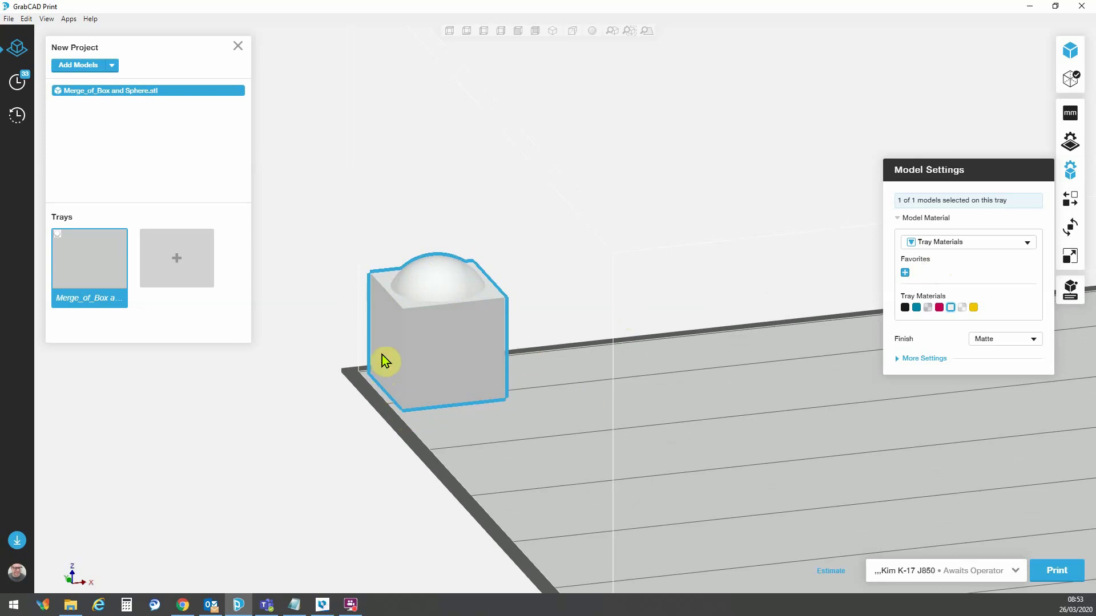
Step: Give the merged box-and-sphere model the red color #C81515 using the Color Picker material option
click(1026, 247)
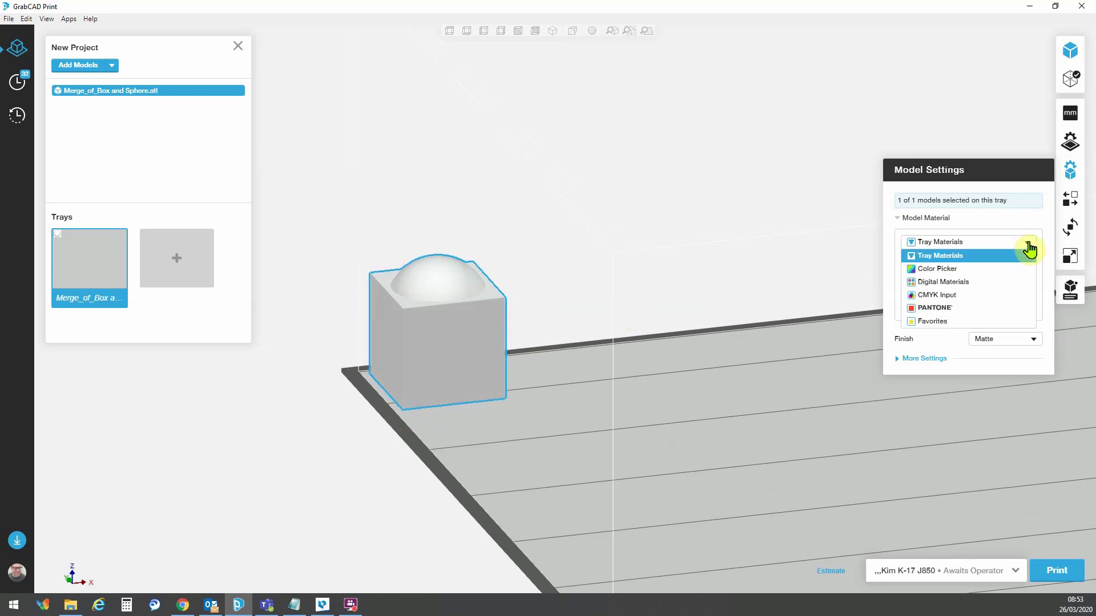
click(957, 278)
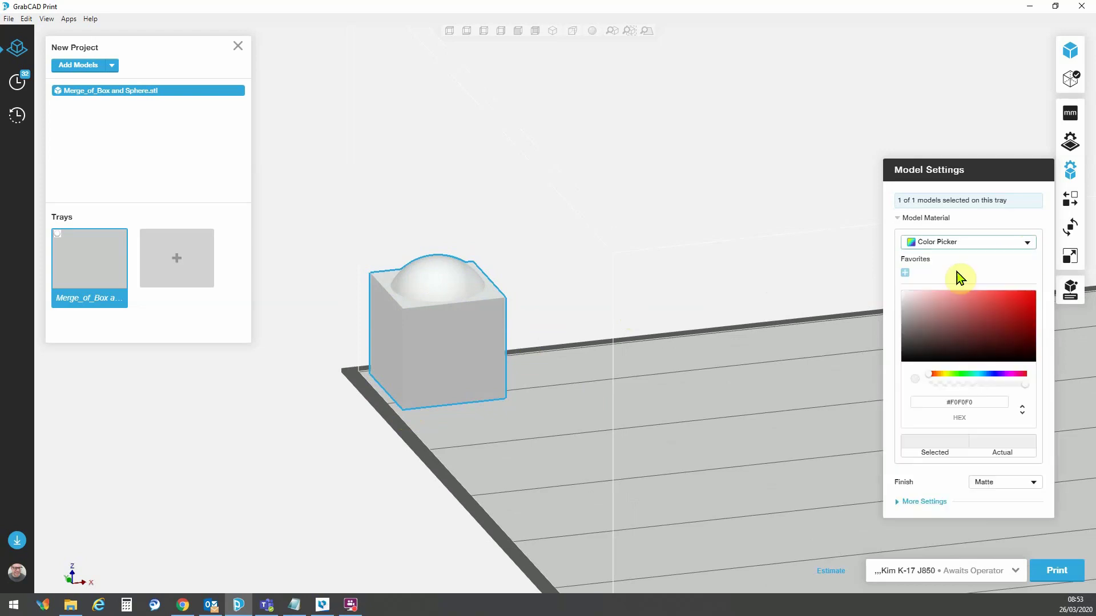
click(1022, 307)
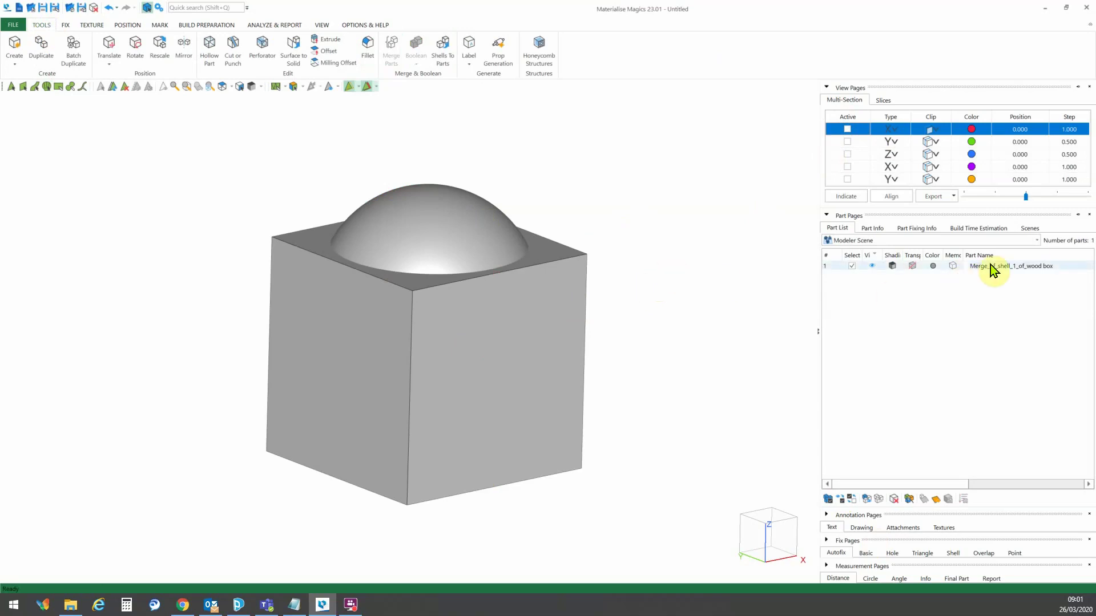
Step: In Materialise Magics, cut the merged part with the X section at position 0.000 to examine its interior
click(872, 266)
click(872, 266)
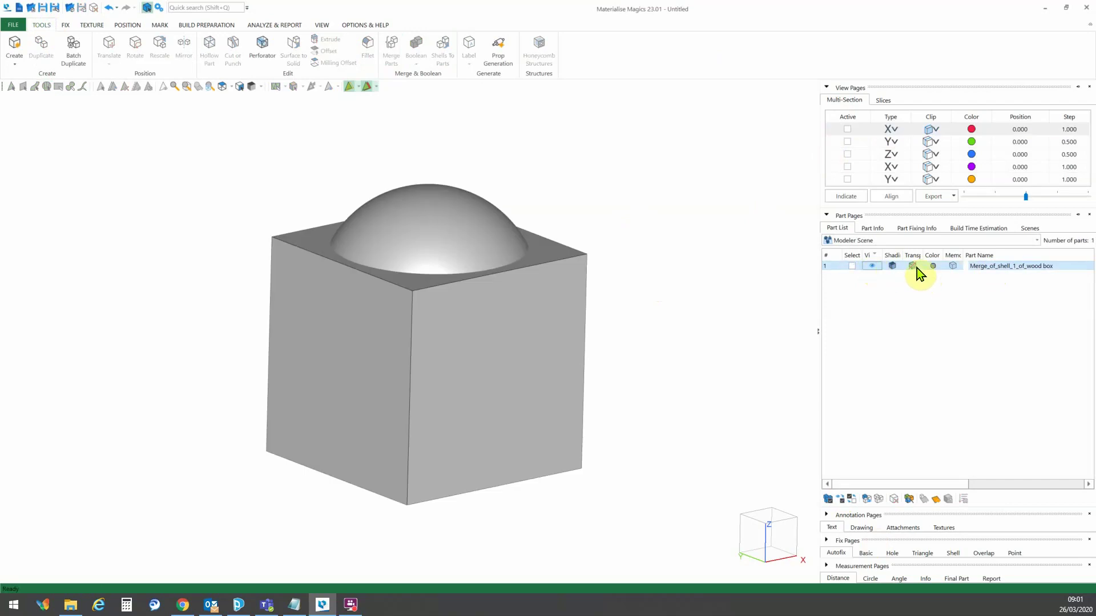
click(848, 130)
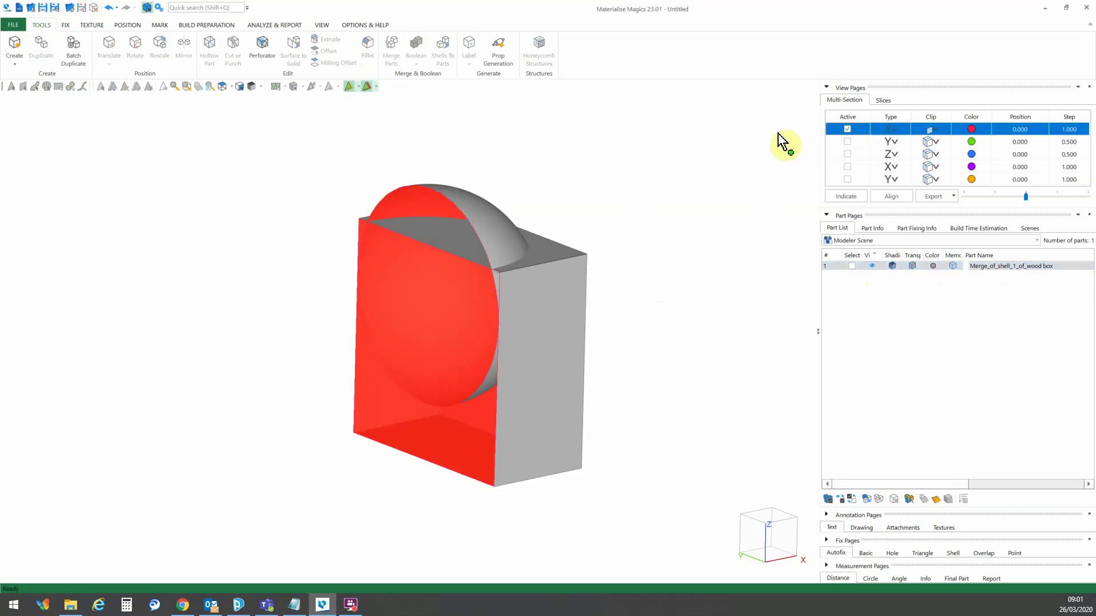
Step: Mark the box shell of the sectioned part to distinguish it from the sphere, and turn off the X section
click(444, 228)
click(47, 86)
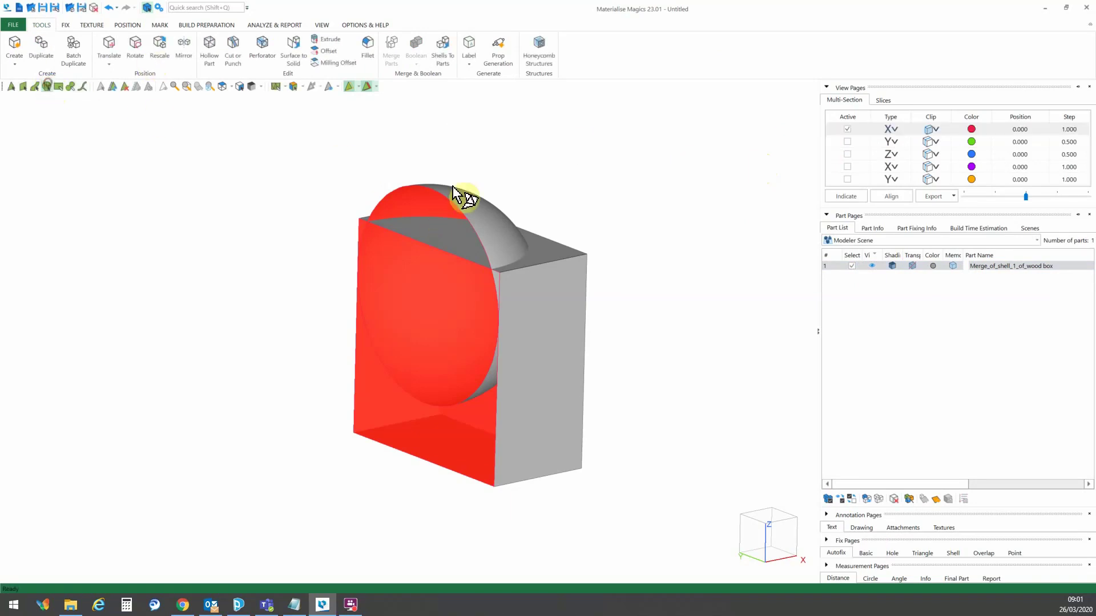
click(486, 220)
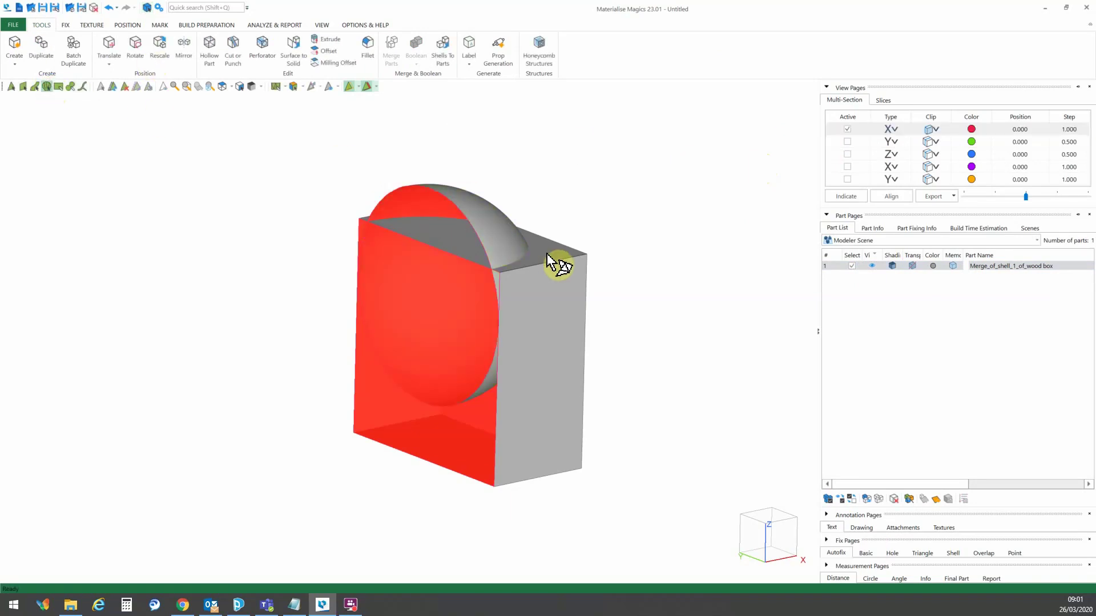
click(557, 283)
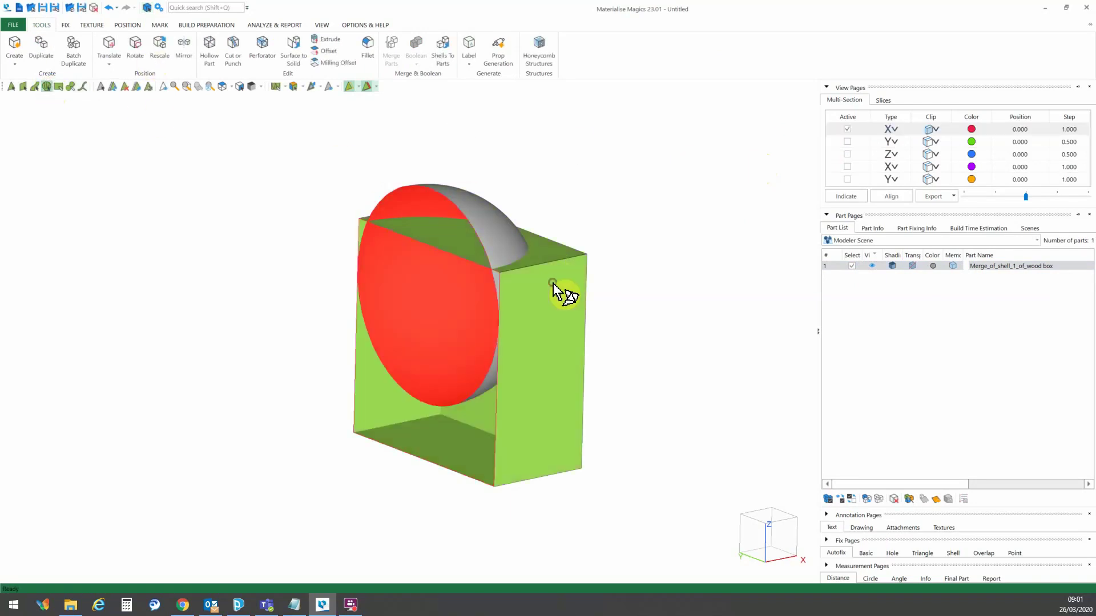
click(849, 130)
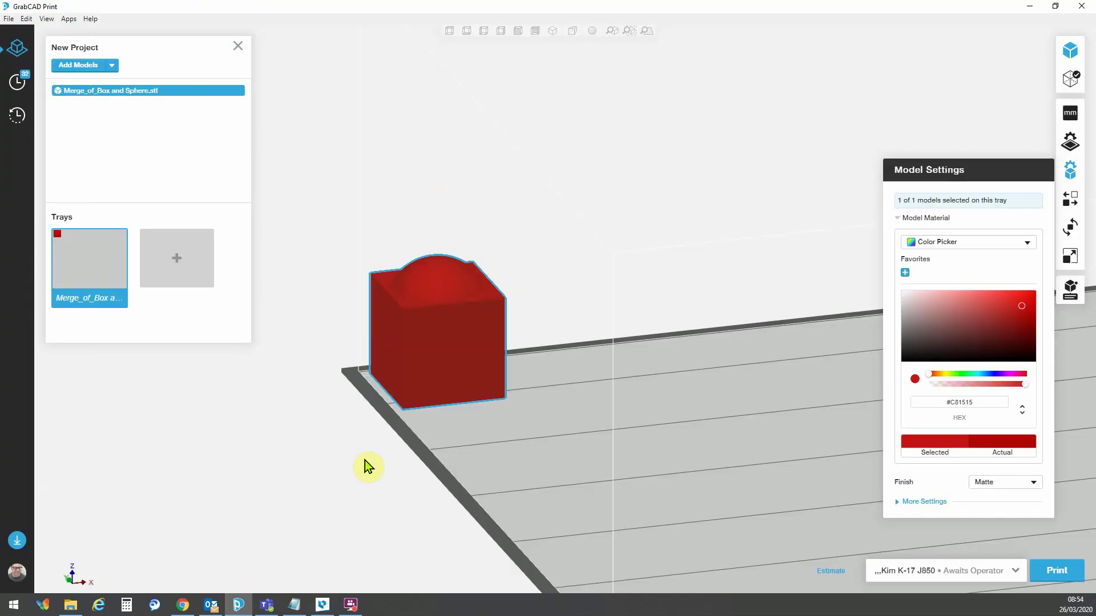
mouse_move(392, 337)
mouse_down()
mouse_move(409, 274)
mouse_move(430, 261)
mouse_up()
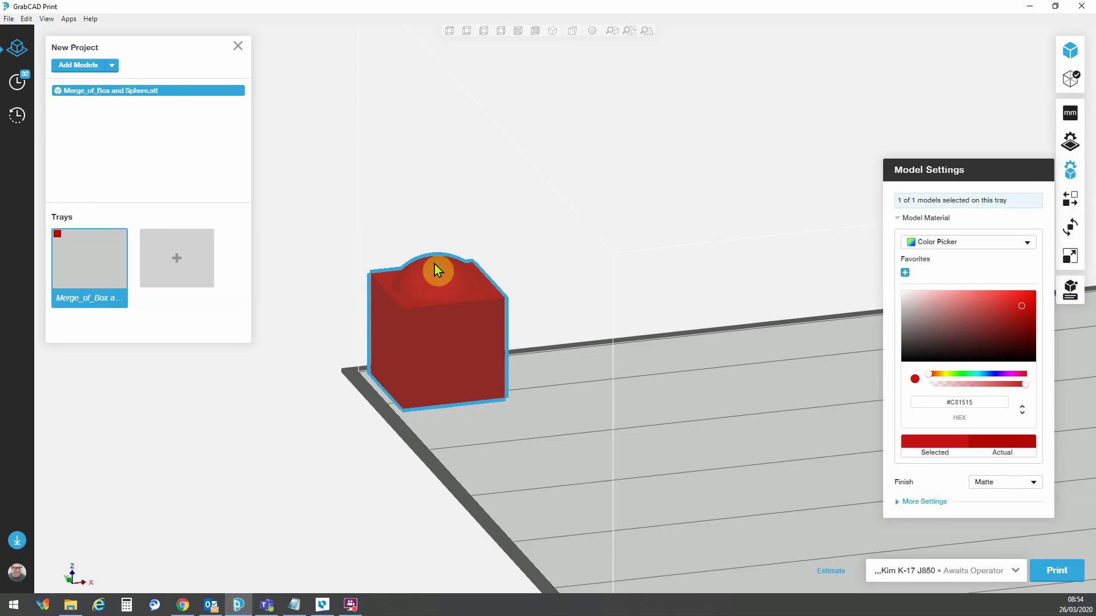
drag(434, 264, 432, 263)
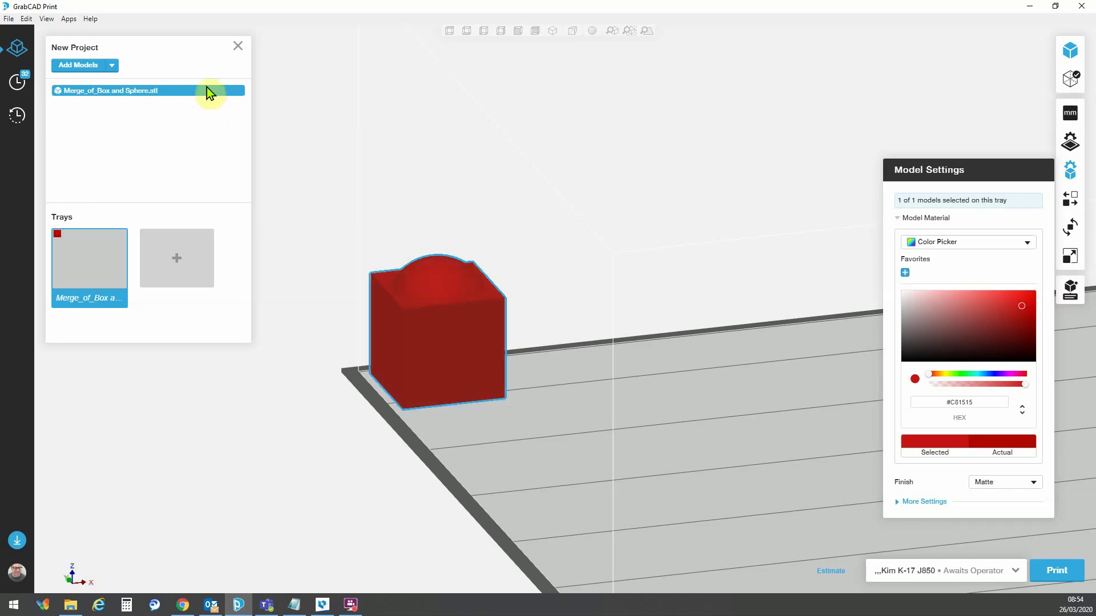
Step: Add Box.stl and Sphere.stl together to the tray as an STL assembly
click(8, 19)
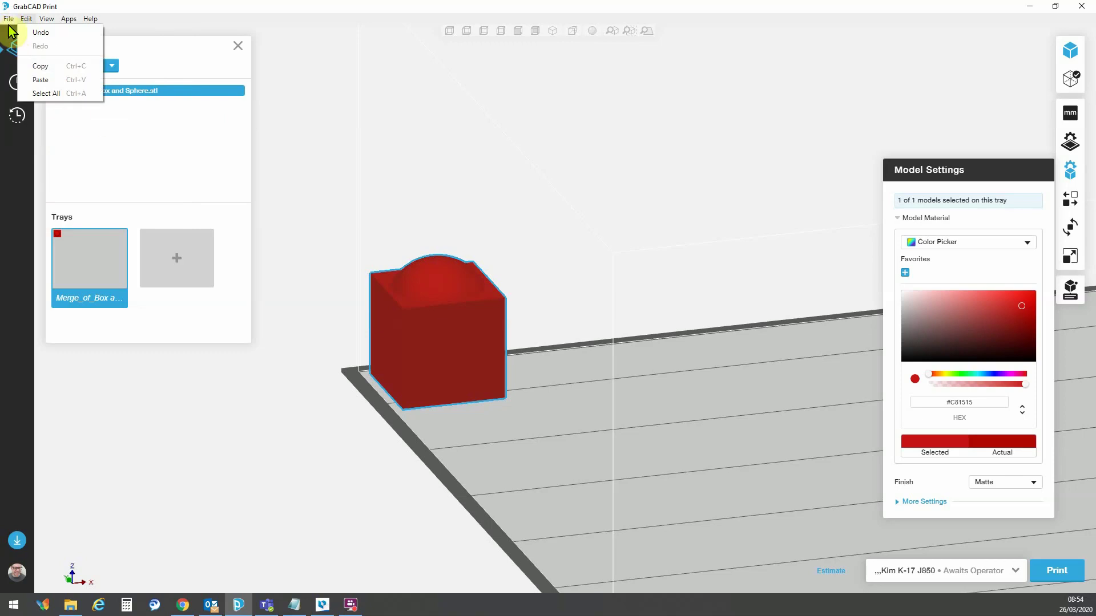
click(39, 155)
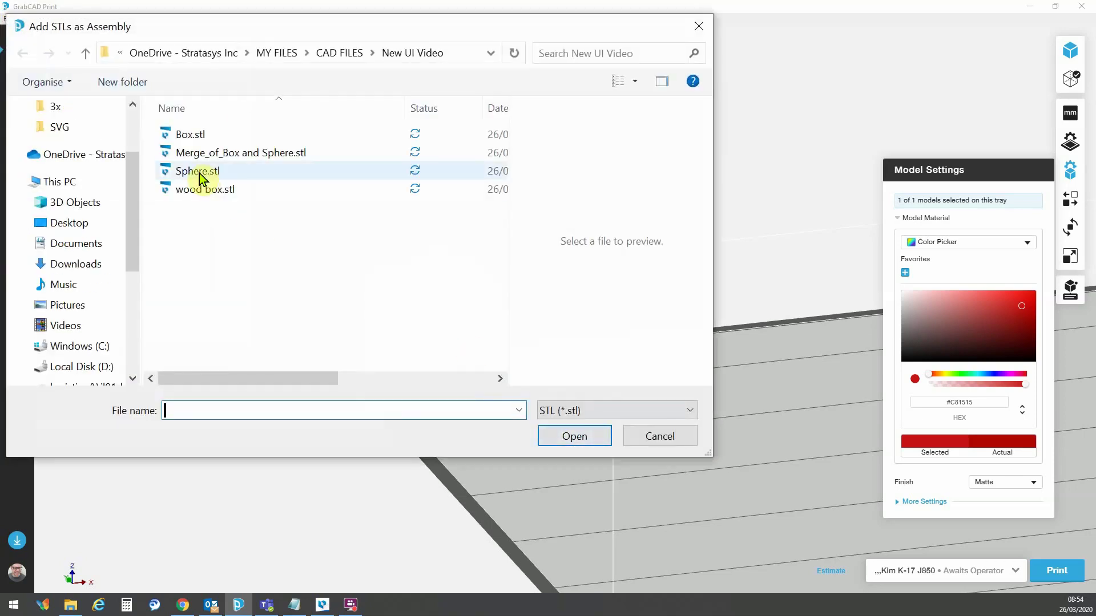
click(199, 171)
ctrl+click(196, 137)
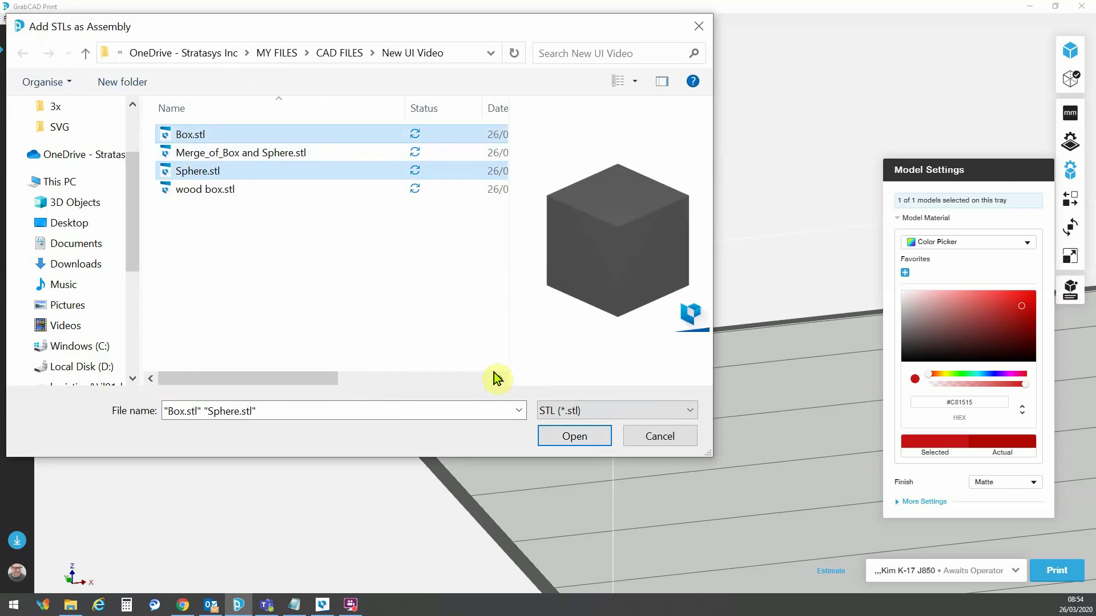
click(594, 439)
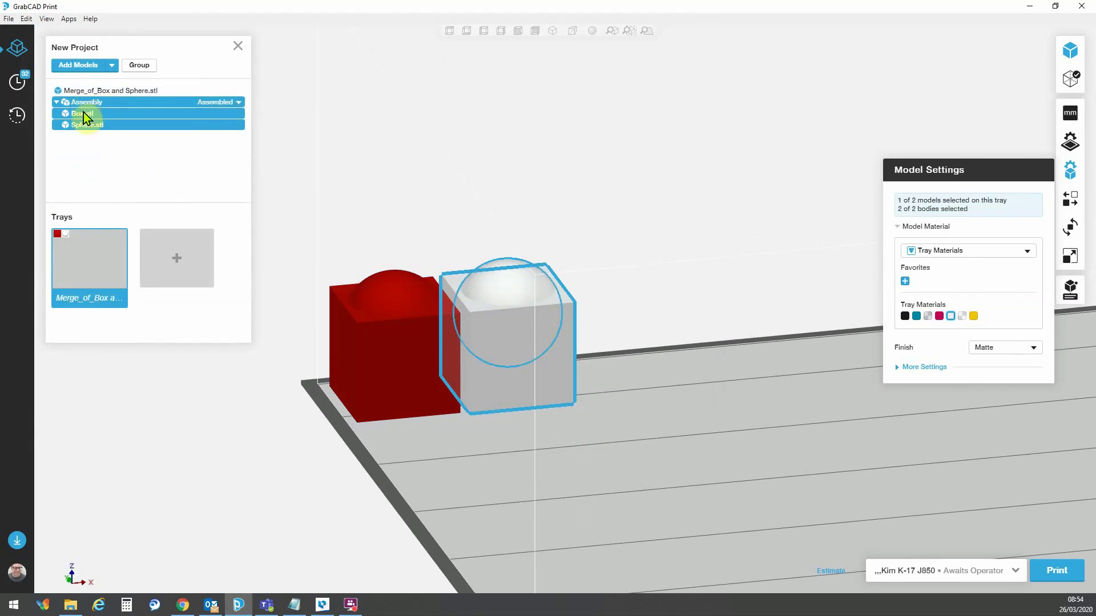
Step: Assign the yellow tray material to Sphere.stl in the assembly
click(84, 113)
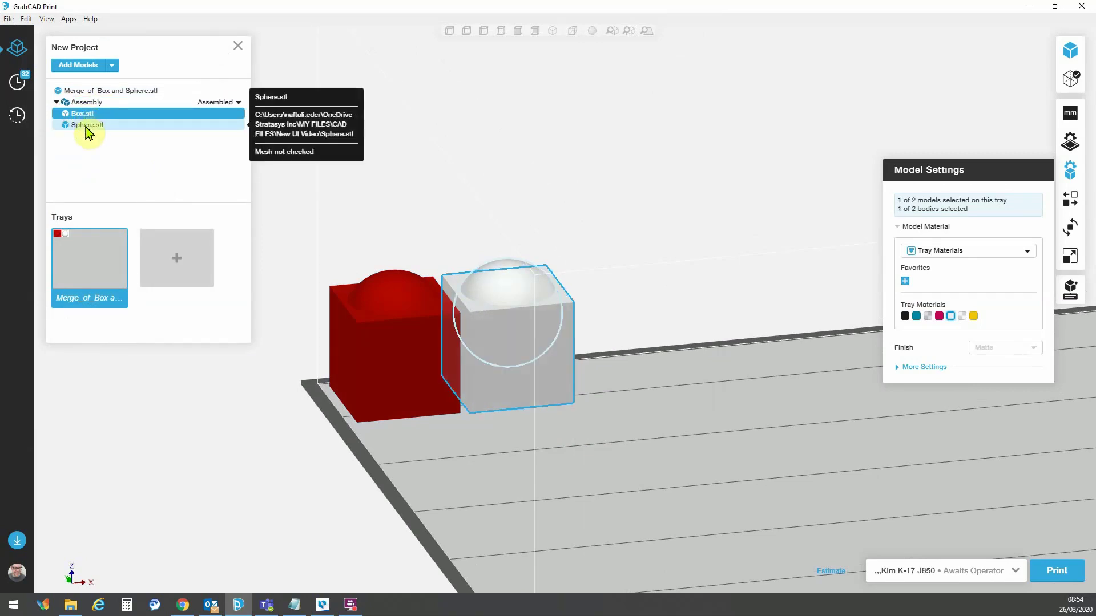
click(85, 126)
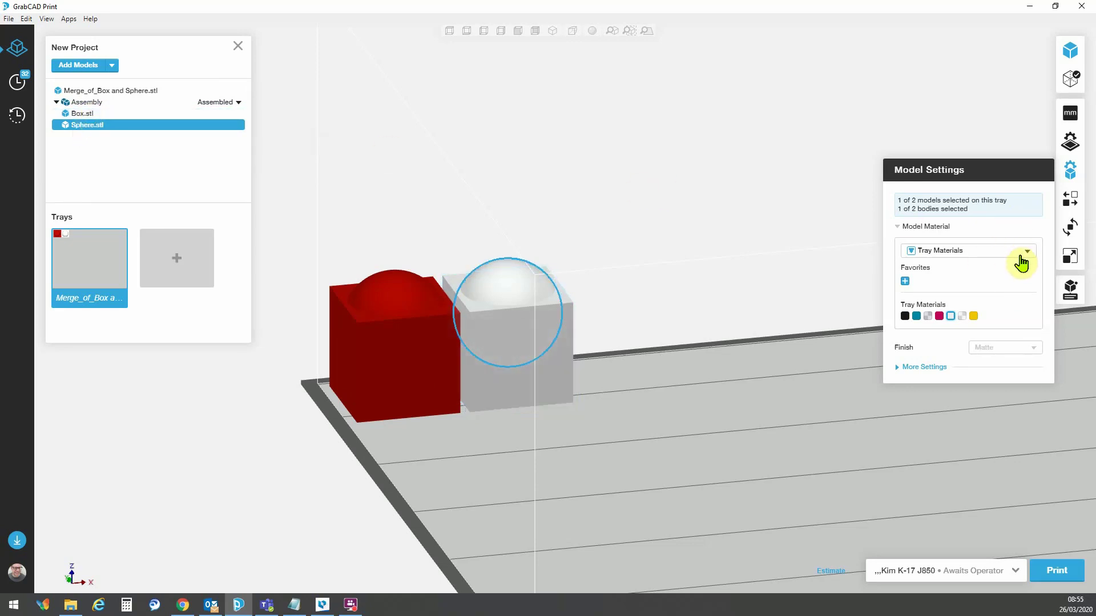
click(974, 317)
Step: Assign the transparent tray material beside yellow to Box.stl in the assembly, and clear the selection
click(74, 113)
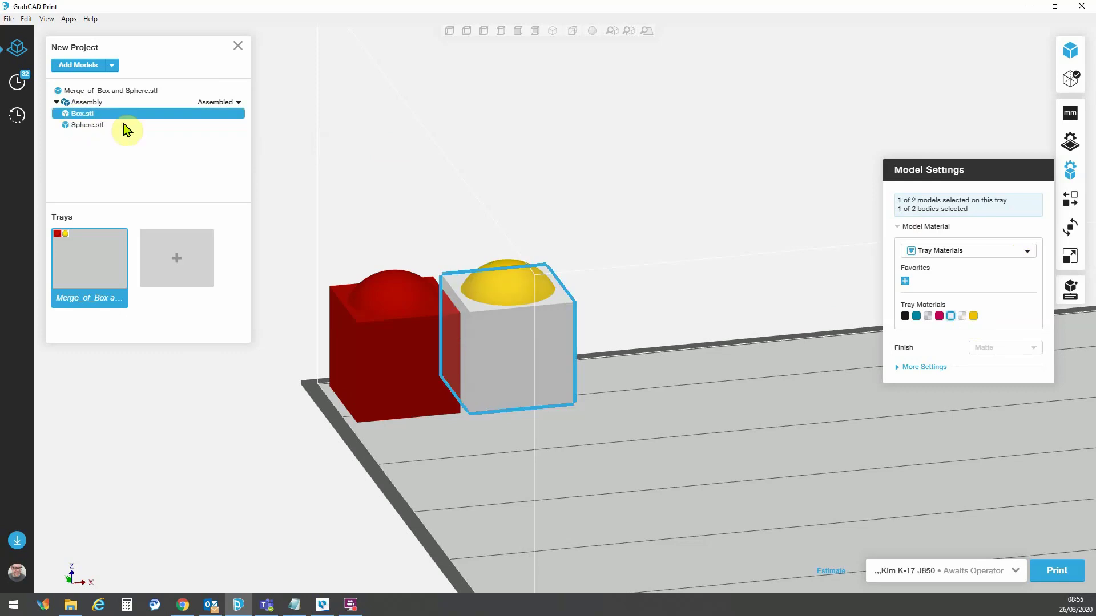
click(962, 316)
right_drag(506, 346, 530, 349)
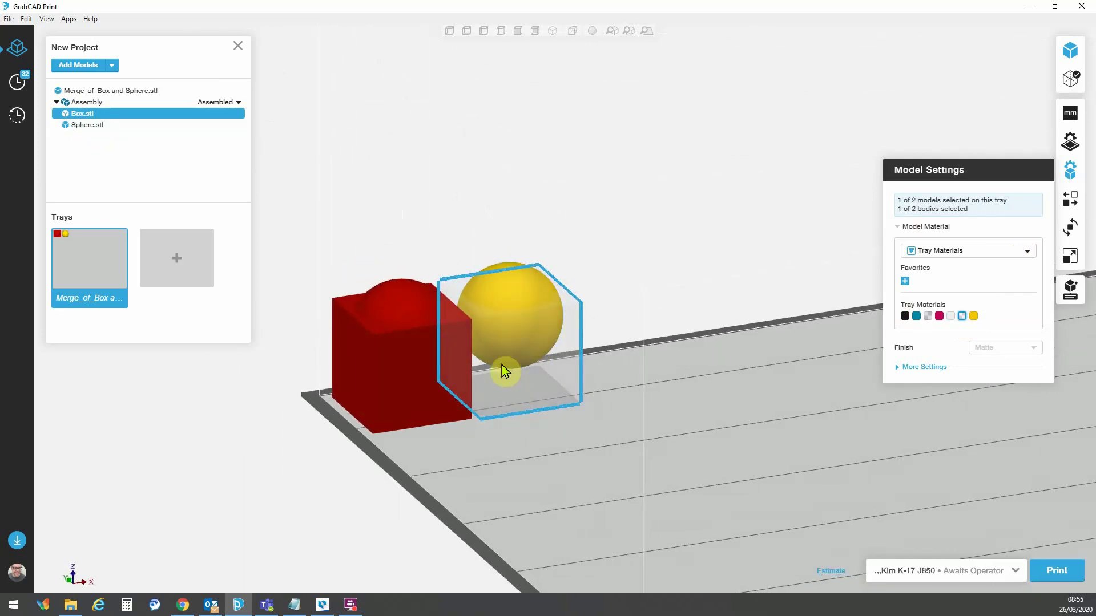
click(651, 234)
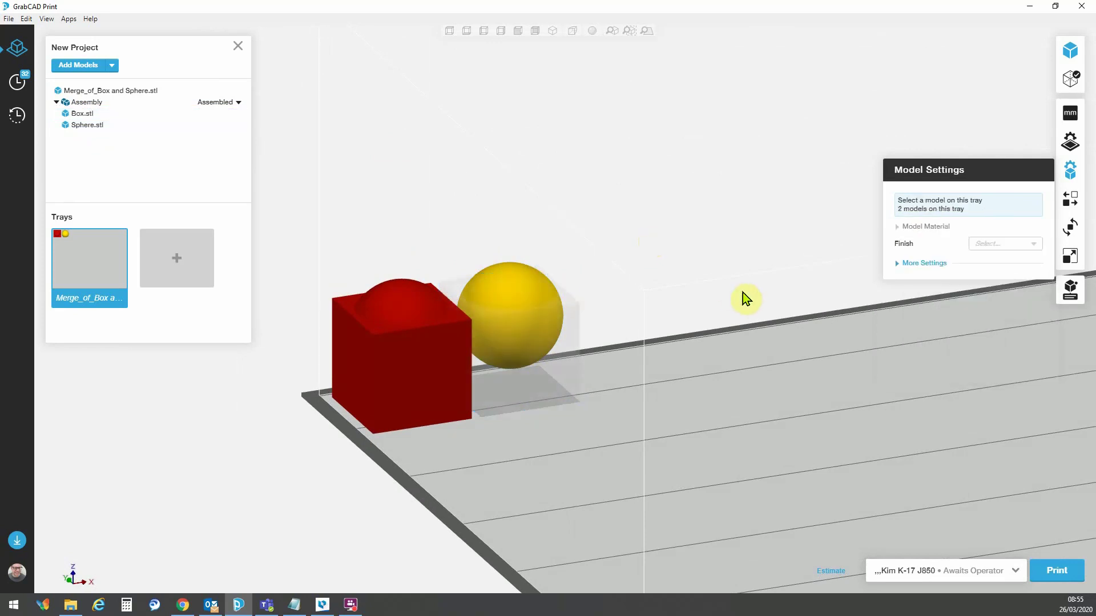
Step: Add the models Priority.wrl and wood box.stl to the tray
scroll(742, 292, down, 3)
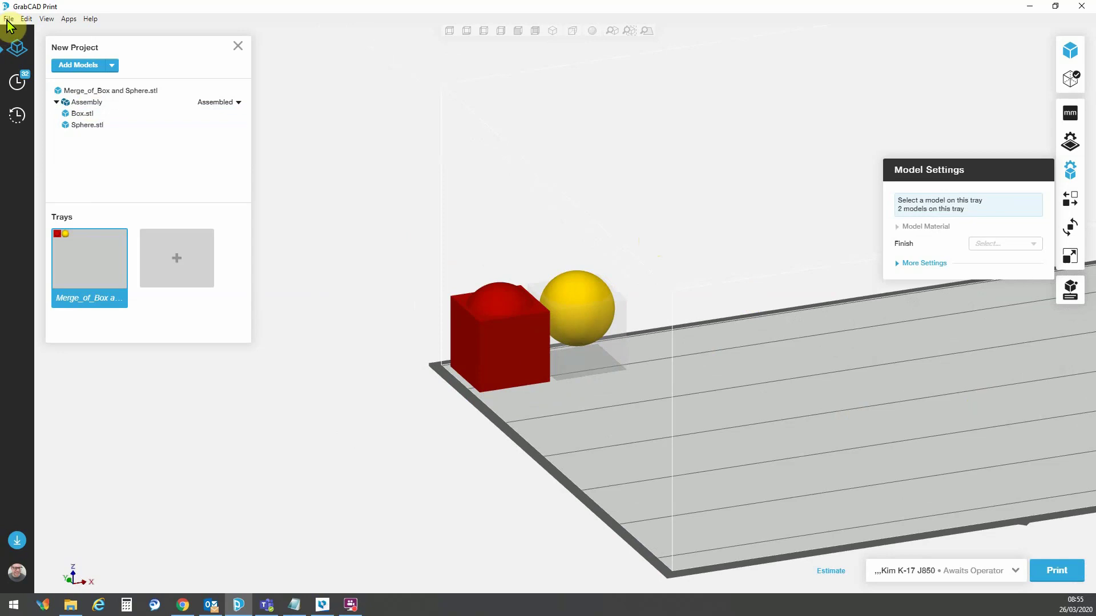
click(82, 66)
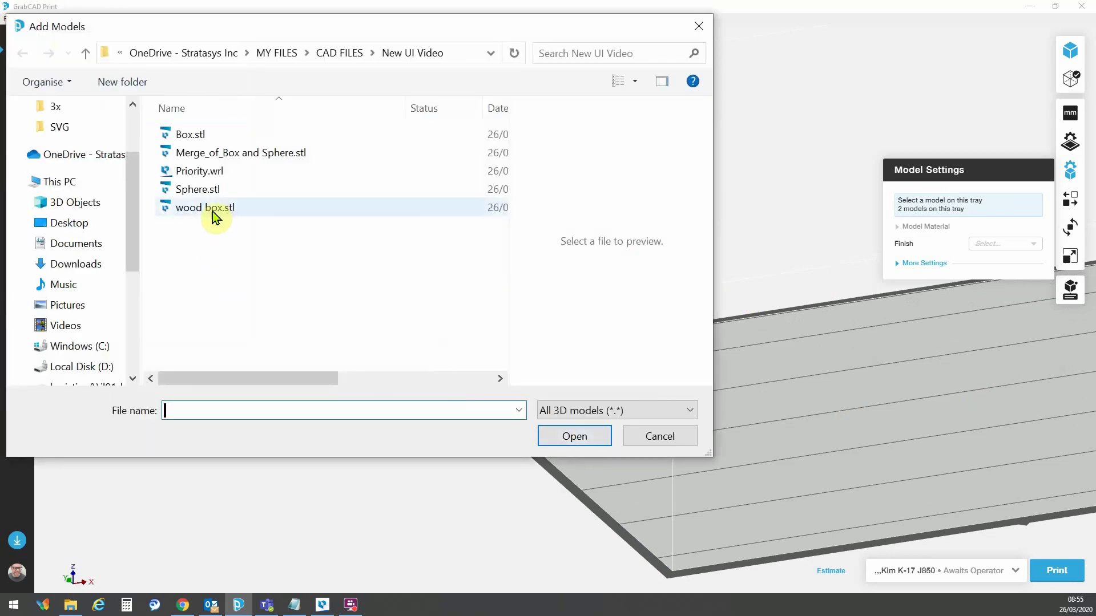
click(210, 211)
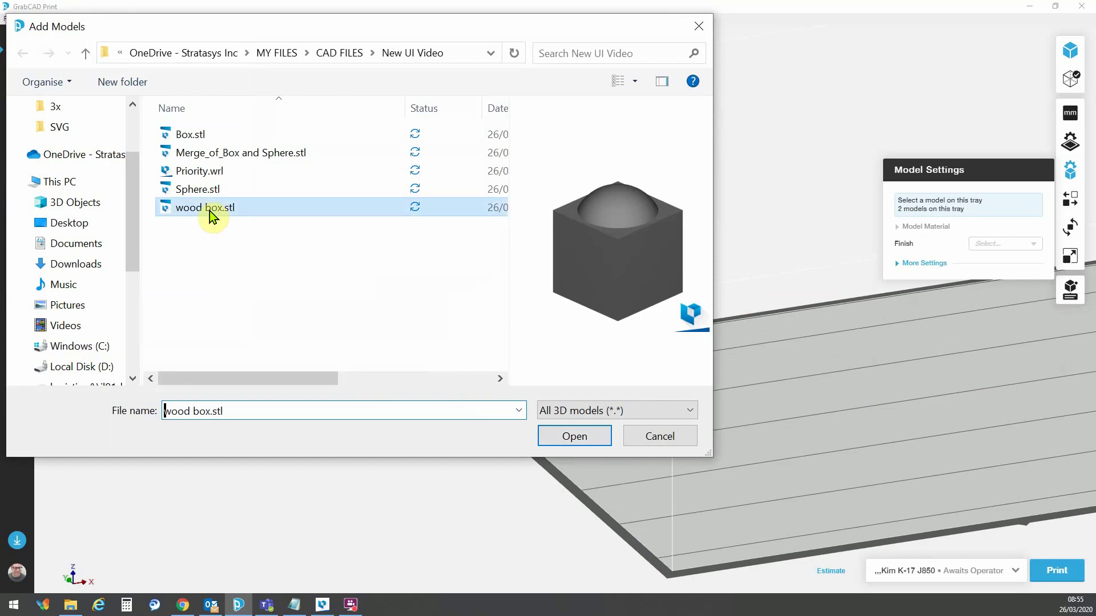
ctrl+click(200, 173)
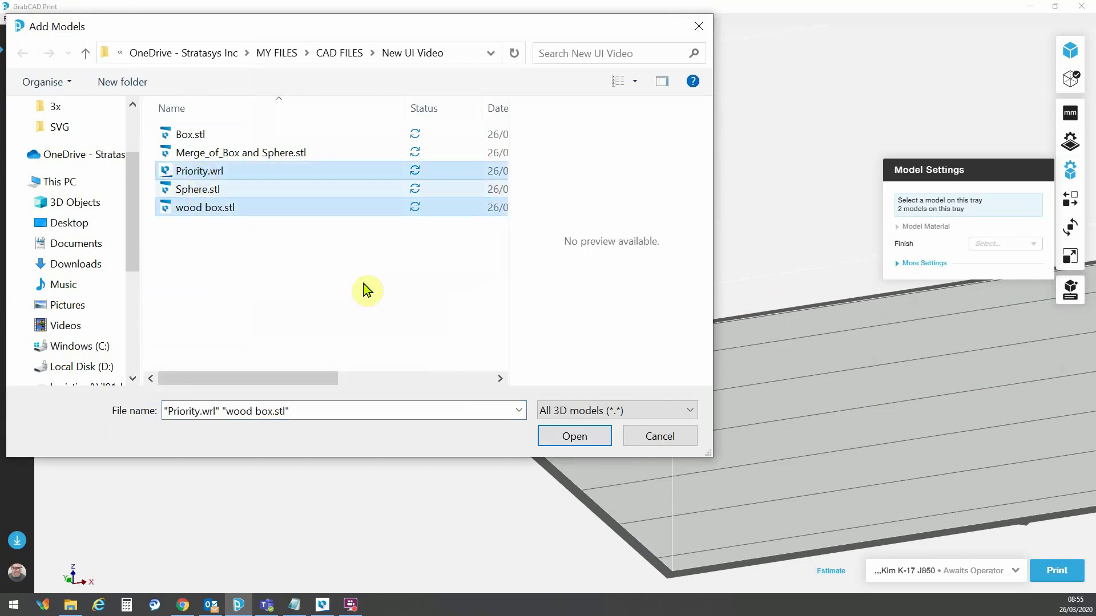
click(568, 440)
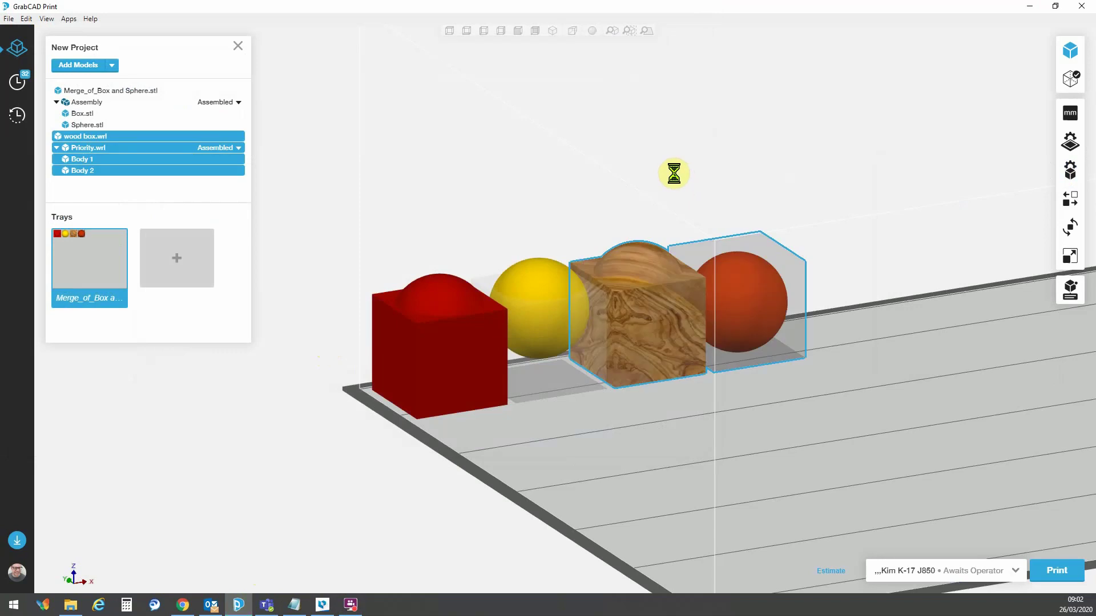
Step: Examine the four box-and-sphere models from the front and at an angle, and select the wood-textured box
scroll(643, 319, up, 2)
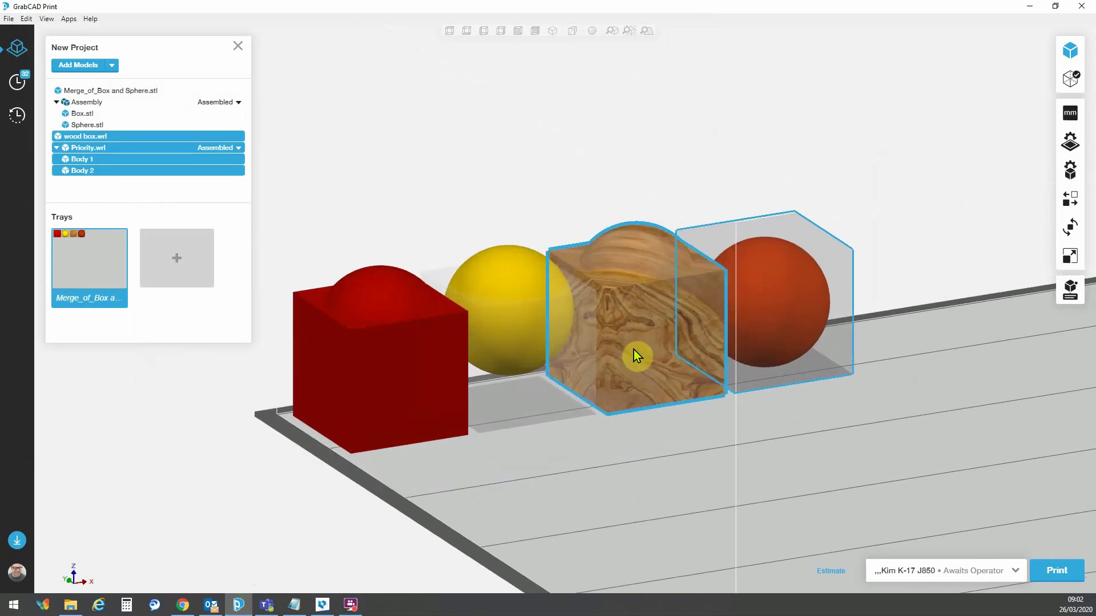
key(1)
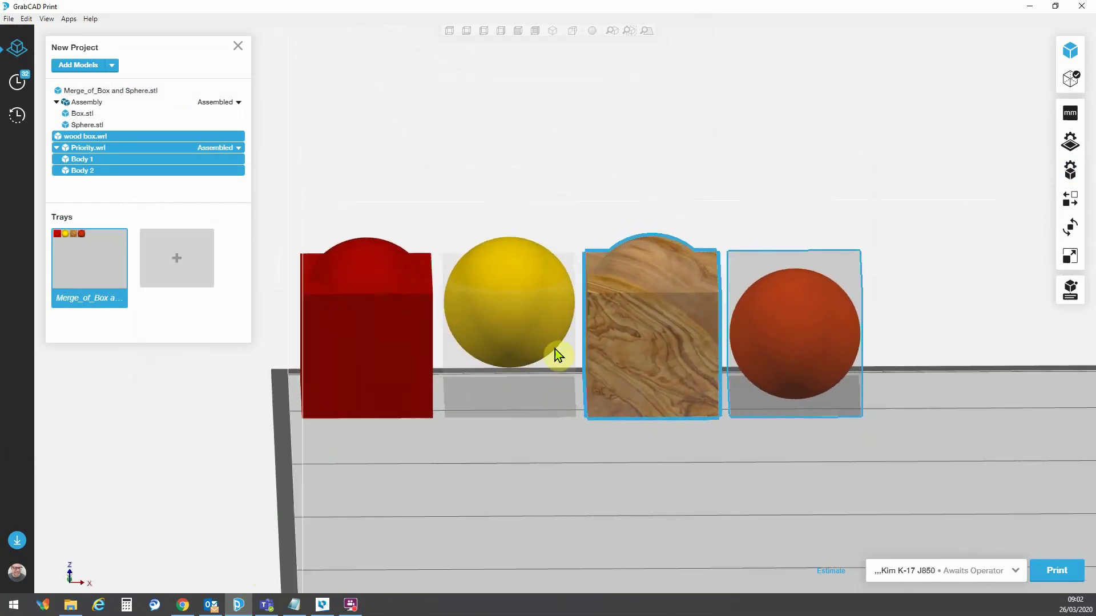
right_drag(555, 348, 718, 307)
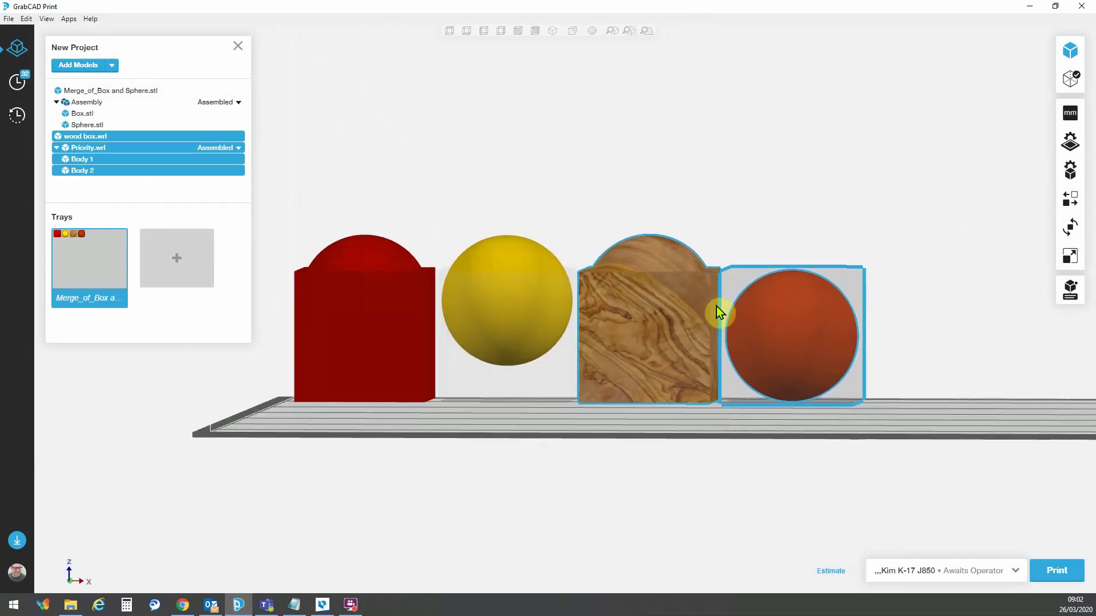
right_drag(725, 304, 778, 320)
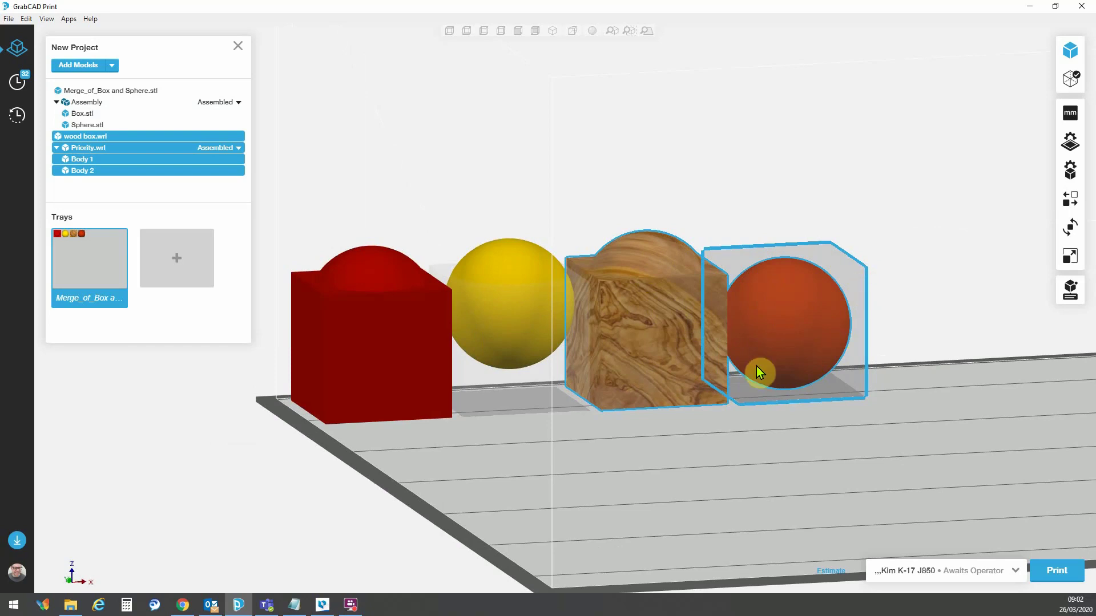
right_drag(759, 359, 794, 365)
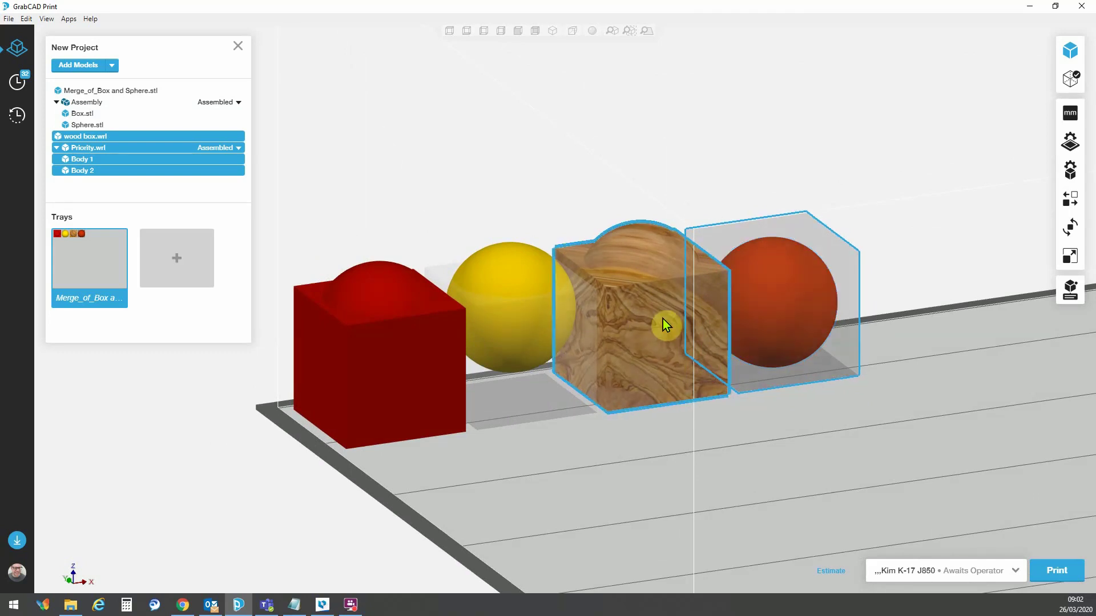
click(646, 317)
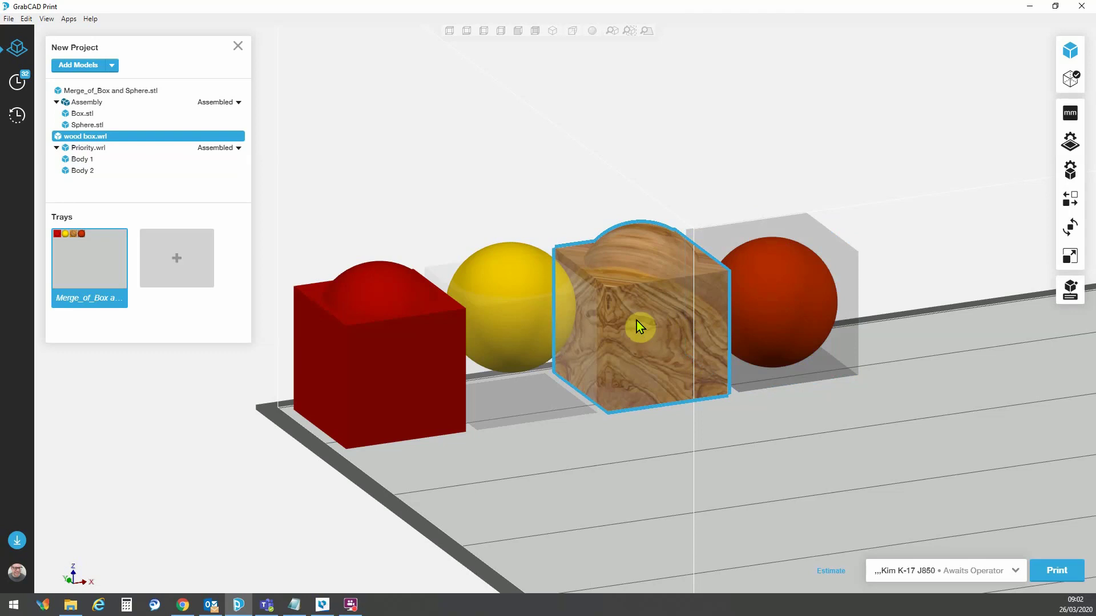
Step: Color wood box.wrl green (#1BBE1F) using the Color Picker as its model material, and clear the selection
click(1071, 170)
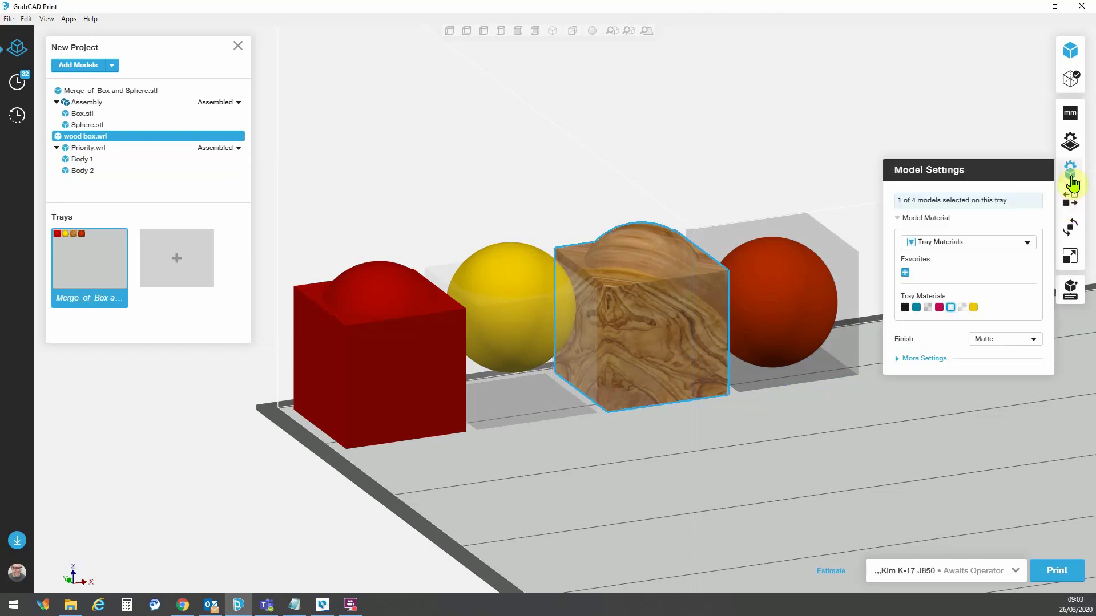
click(1027, 243)
click(959, 270)
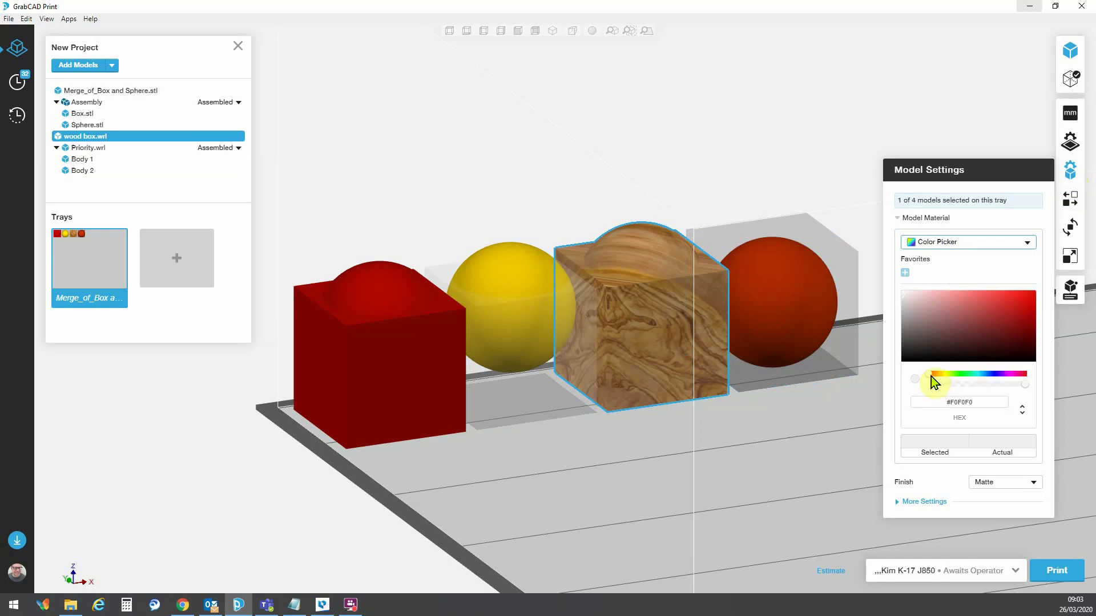
drag(931, 376, 962, 374)
click(1017, 309)
click(700, 421)
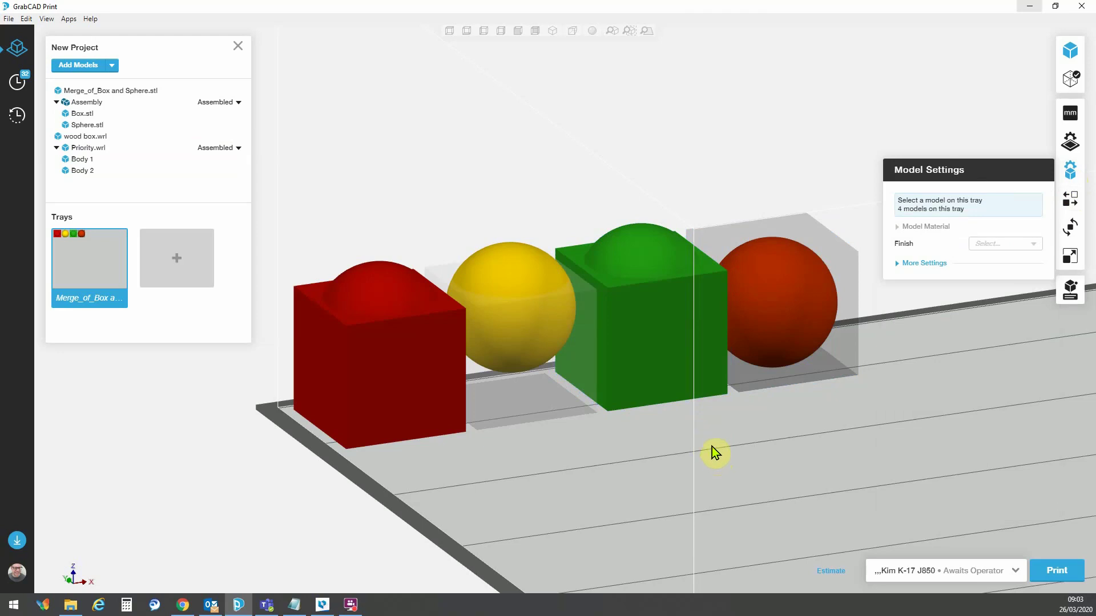
Step: Restore the original wood-textured appearance of wood box.wrl
right_click(653, 362)
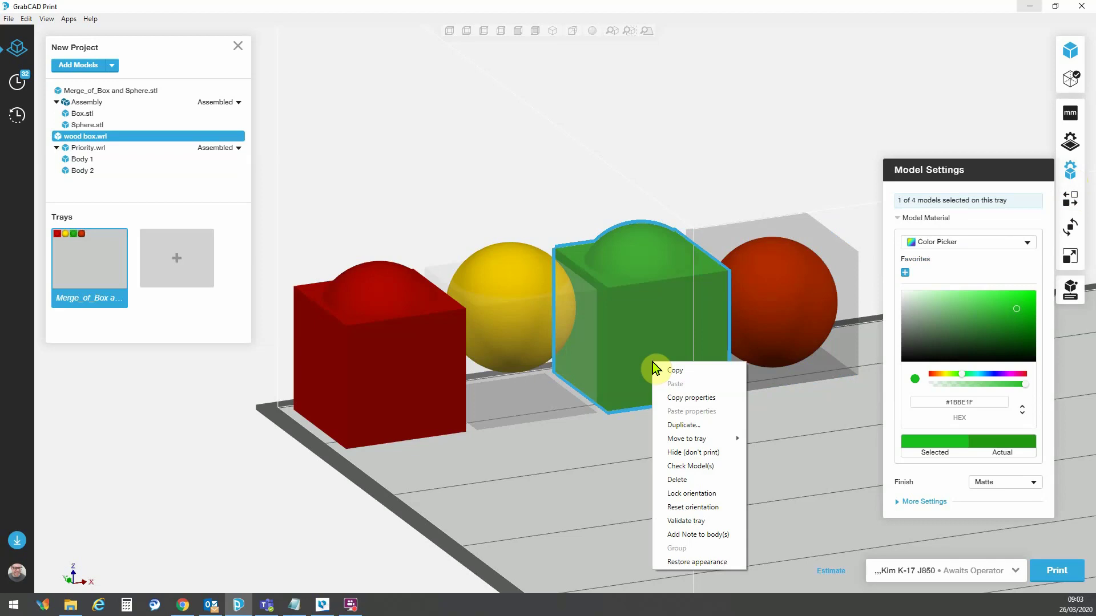
click(677, 560)
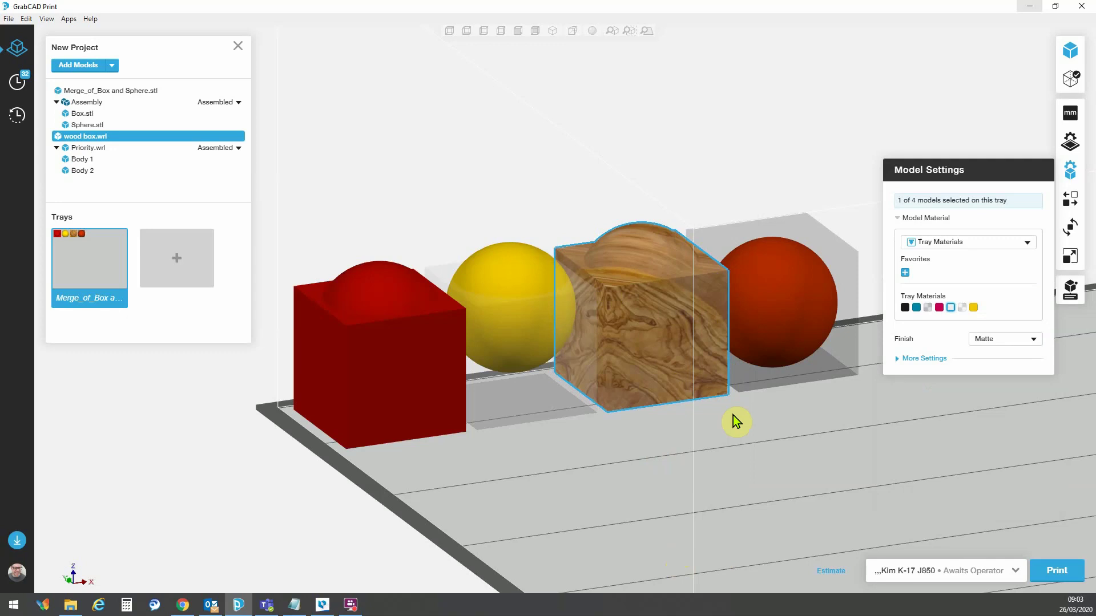
Step: Switch Priority.wrl from assembled to disassembled so its box and sphere lie as separate bodies on the tray
middle_drag(733, 416, 611, 406)
click(689, 323)
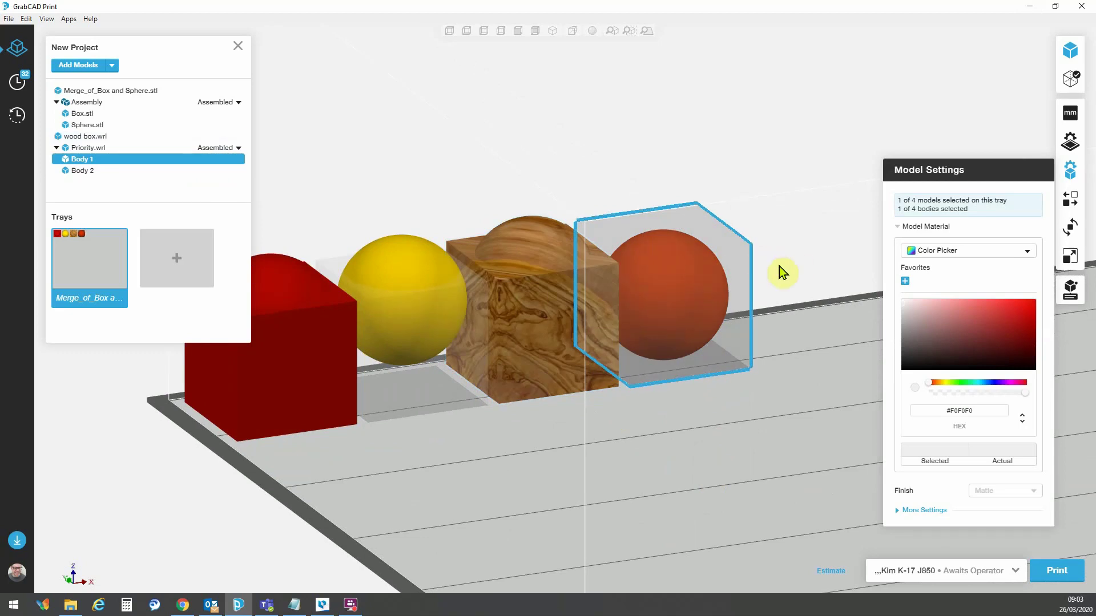
click(238, 150)
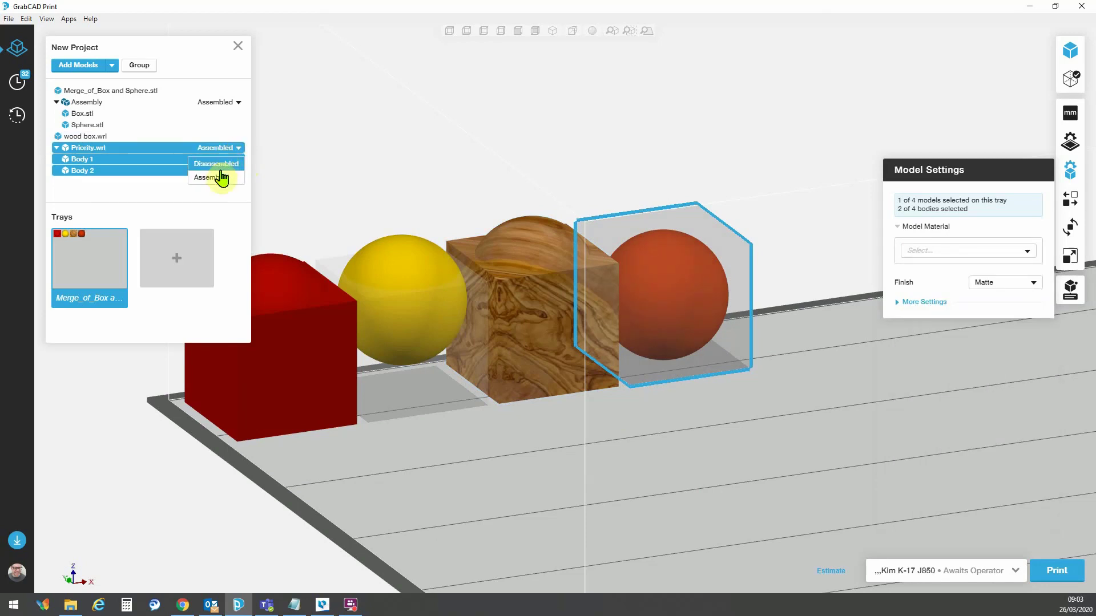
click(220, 165)
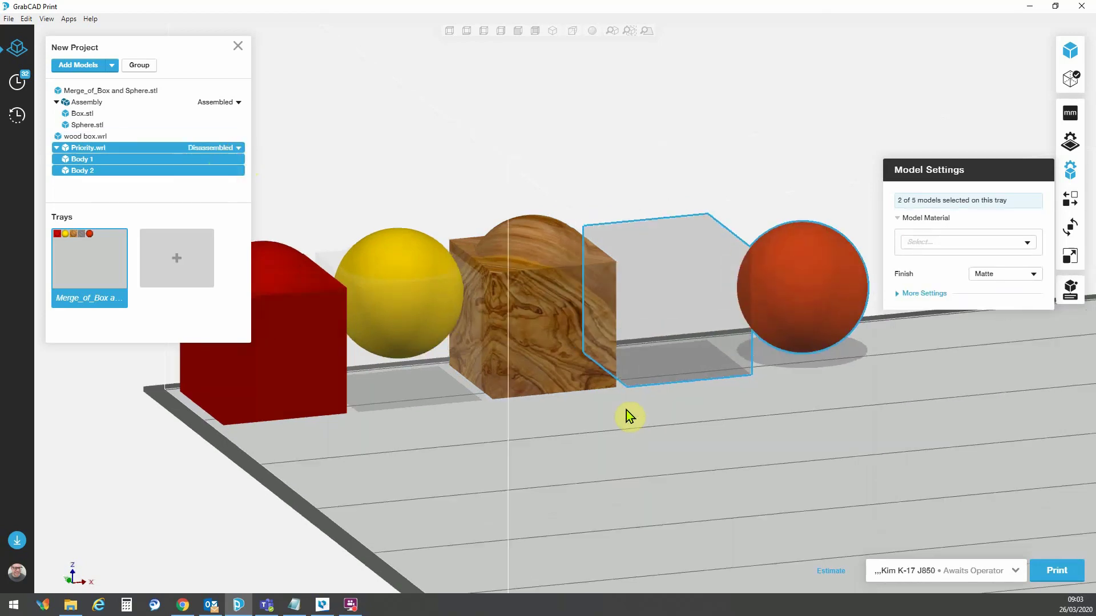
right_drag(625, 410, 633, 360)
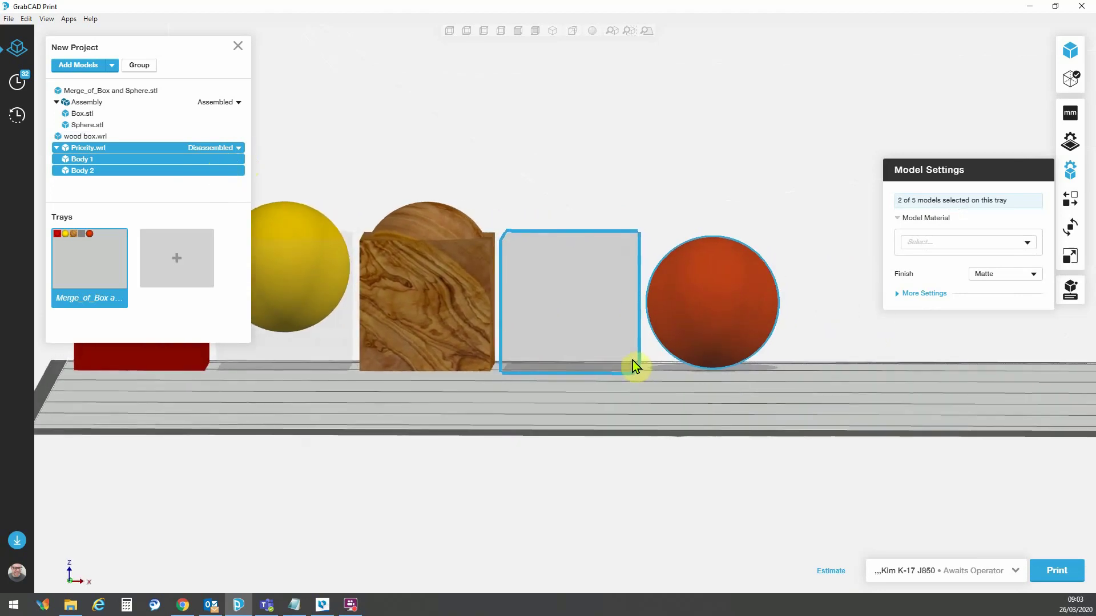
Step: Color the box, Body 1 of Priority.wrl, purple with RGB 90, 27, 202 and an alpha of 0.46
click(601, 321)
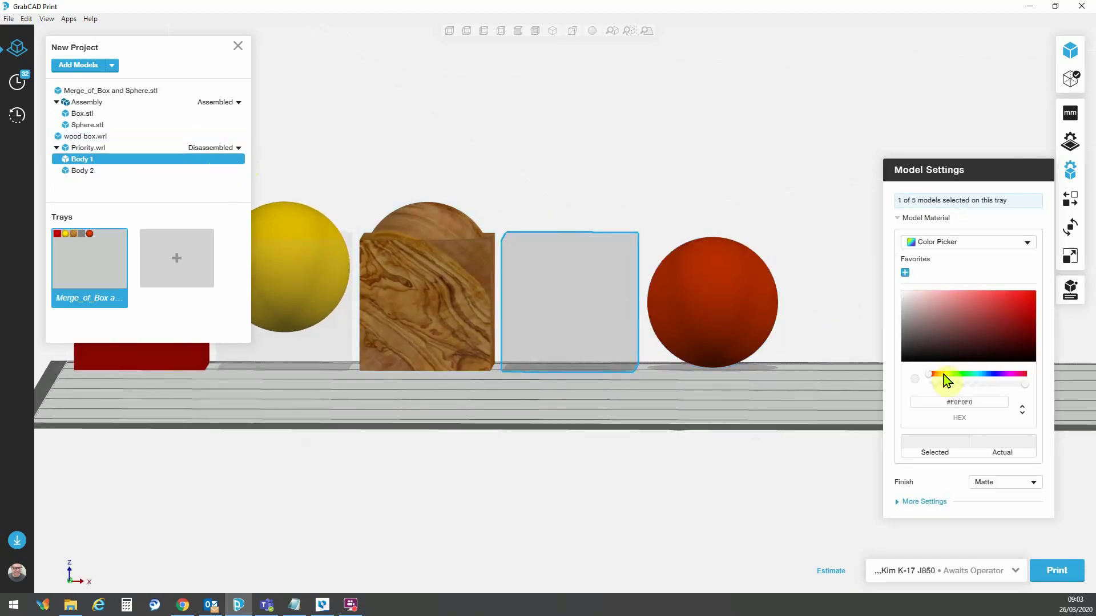
drag(927, 373, 1000, 374)
click(1018, 306)
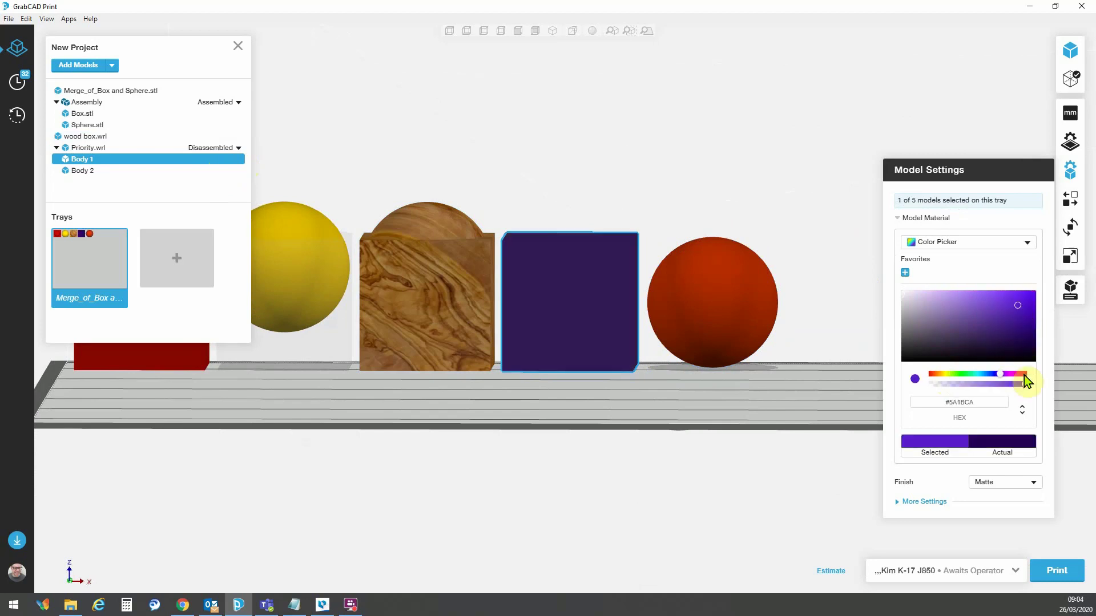
drag(1023, 386, 975, 388)
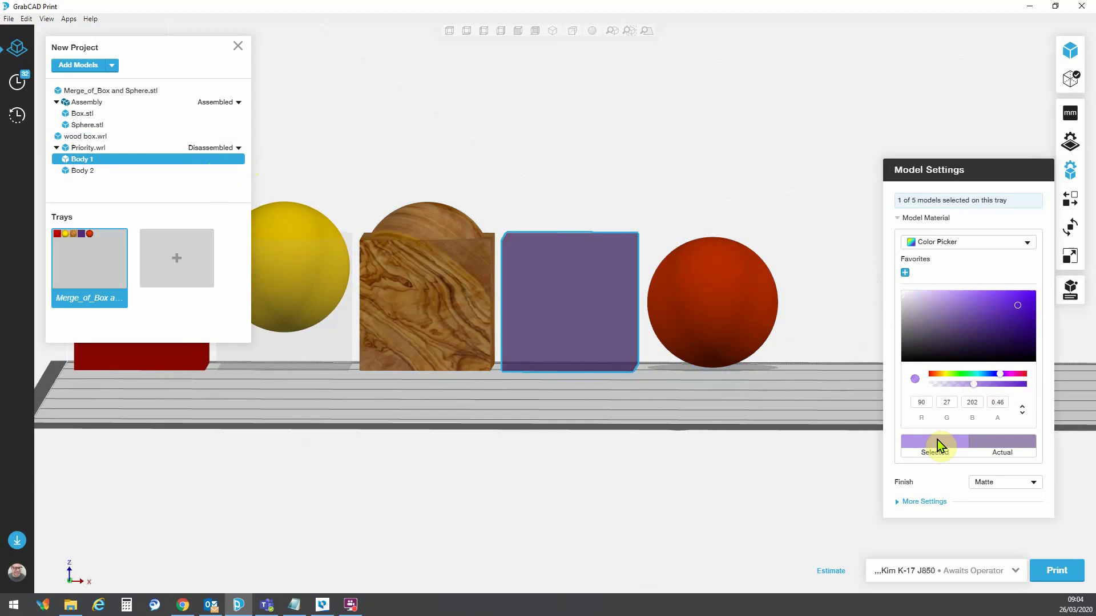
Step: Set Priority.wrl back to assembled, inspect the sphere inside the semi-transparent box, and clear the selection
click(228, 148)
click(225, 178)
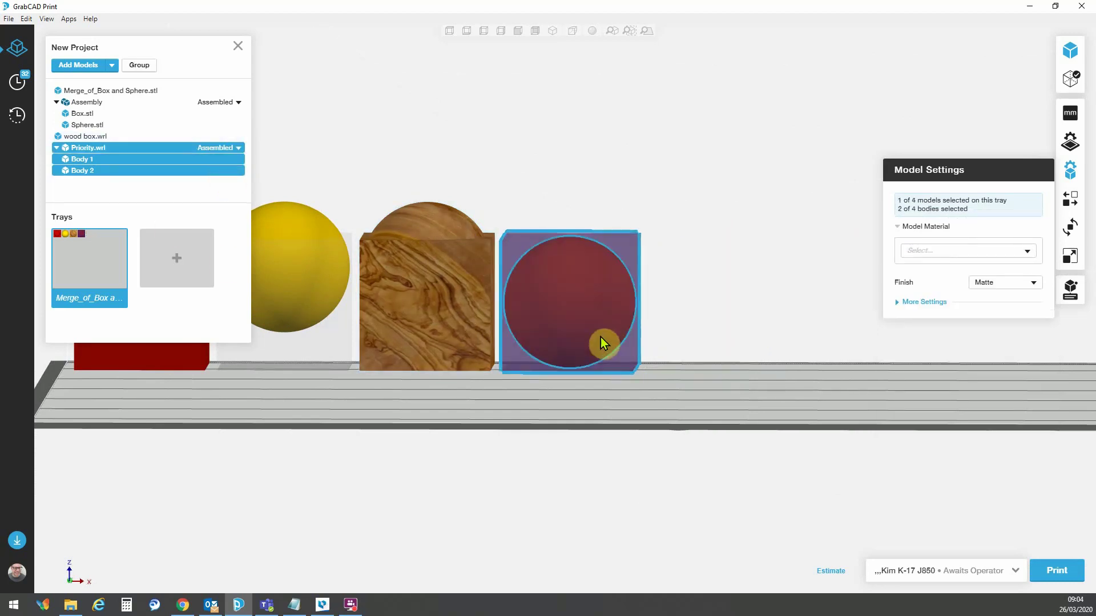
right_drag(603, 337, 675, 377)
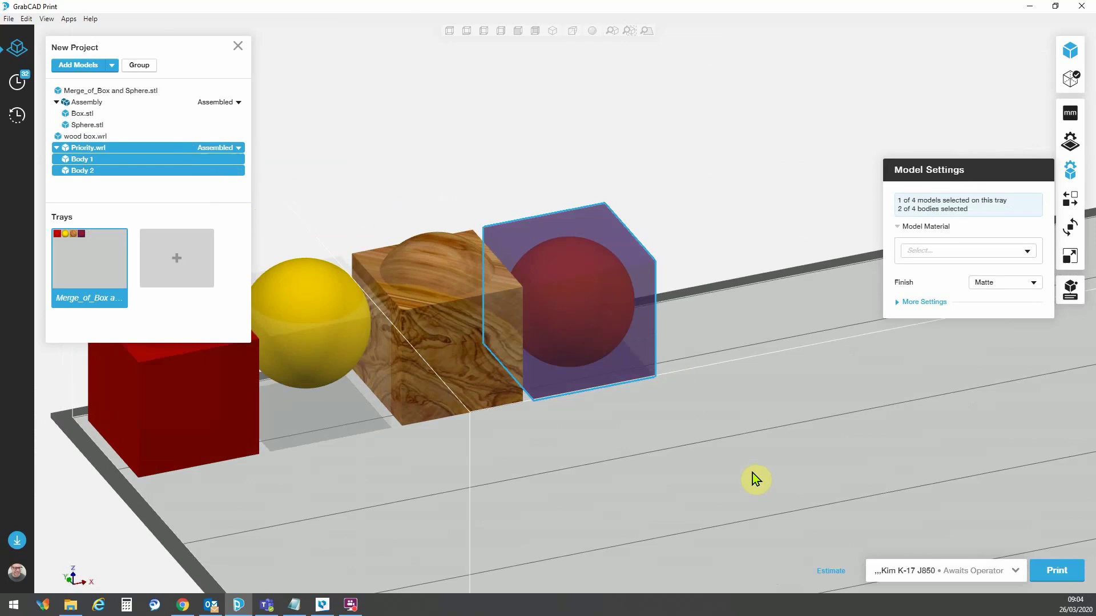
right_drag(751, 466, 587, 390)
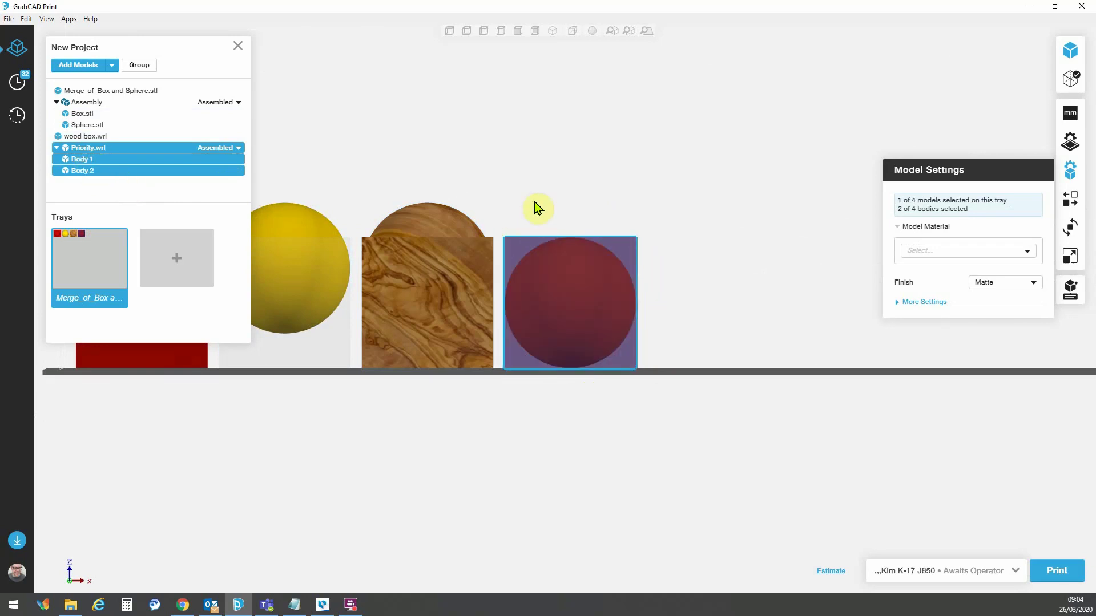
right_drag(551, 323, 571, 352)
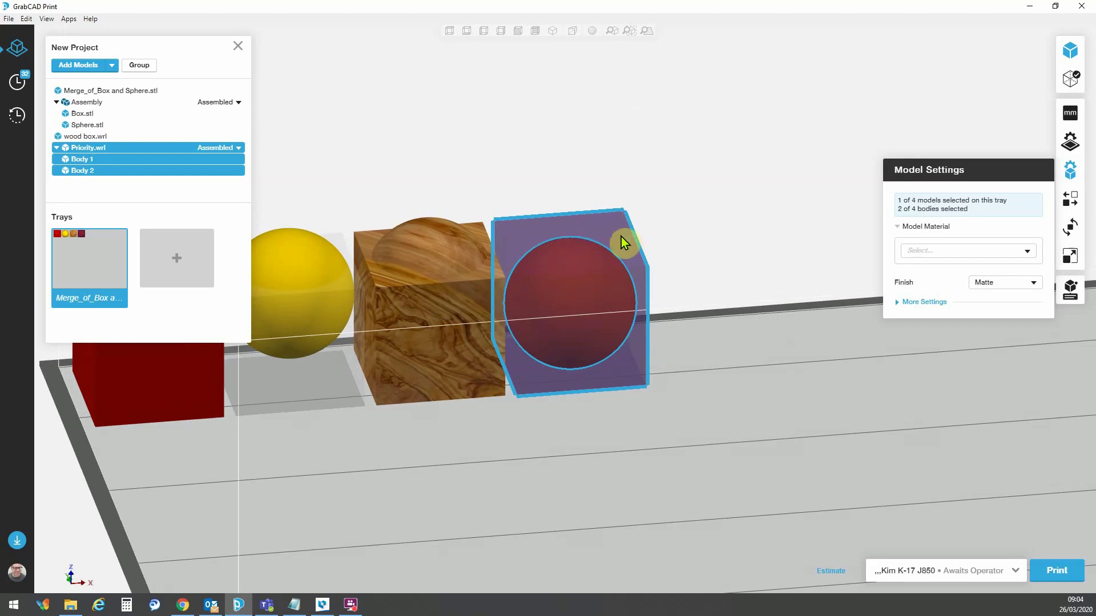
click(733, 236)
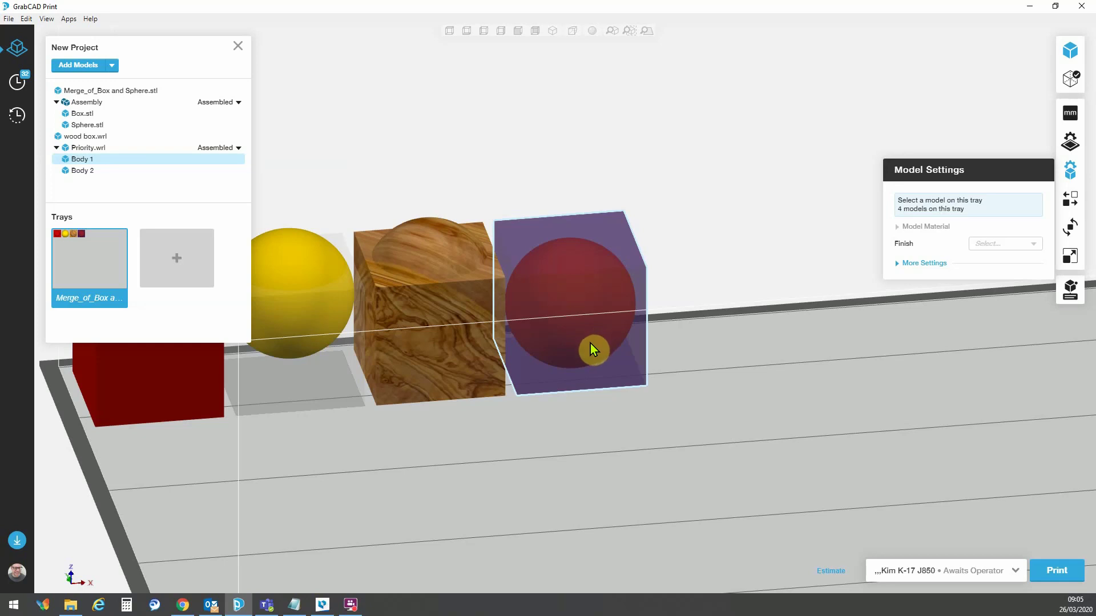
Step: Set the part priority of the sphere, Body 2 of Priority.wrl, to Priority # 1
right_drag(591, 343, 565, 302)
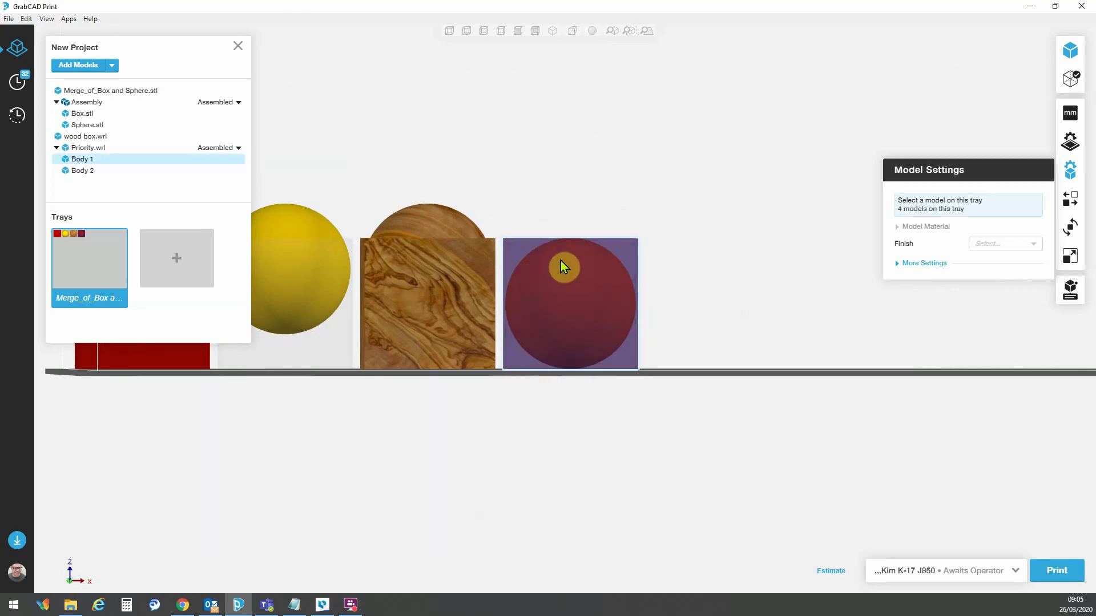
right_drag(559, 276, 597, 340)
click(90, 172)
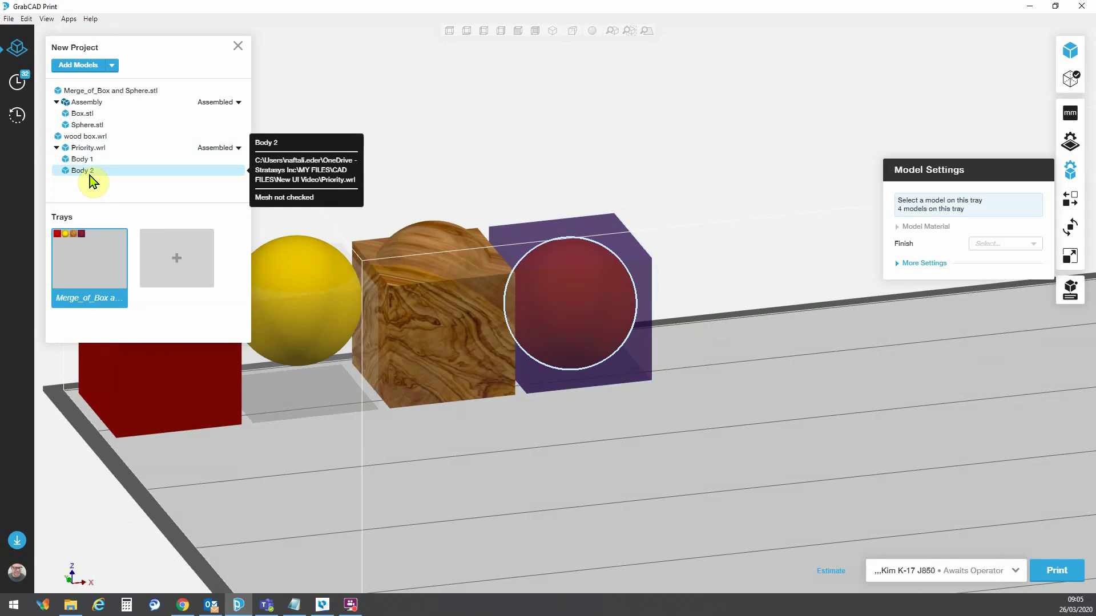
right_click(90, 176)
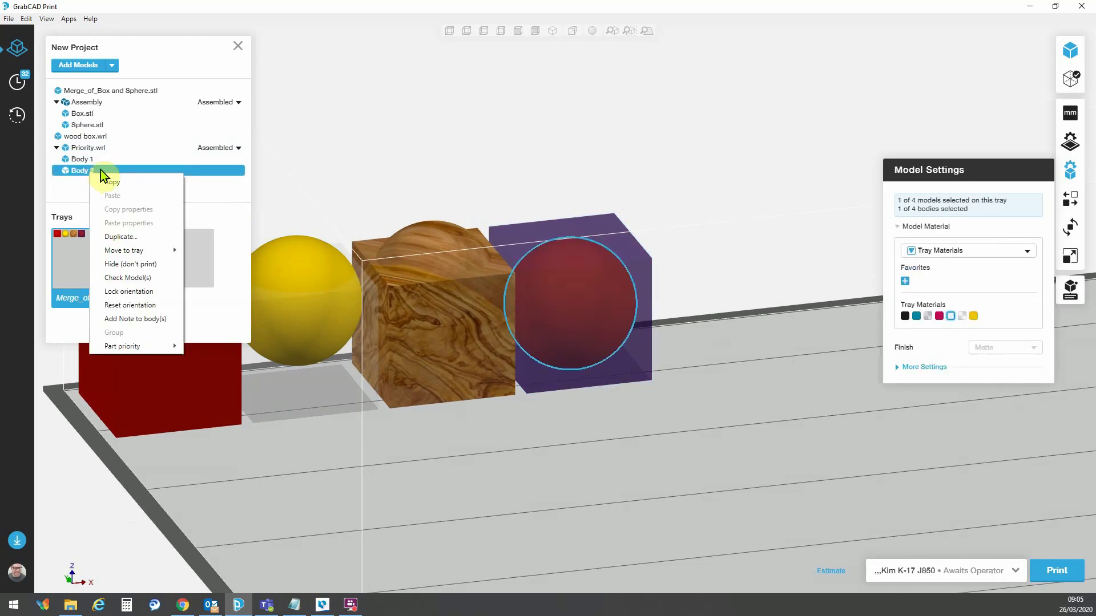
mouse_move(142, 350)
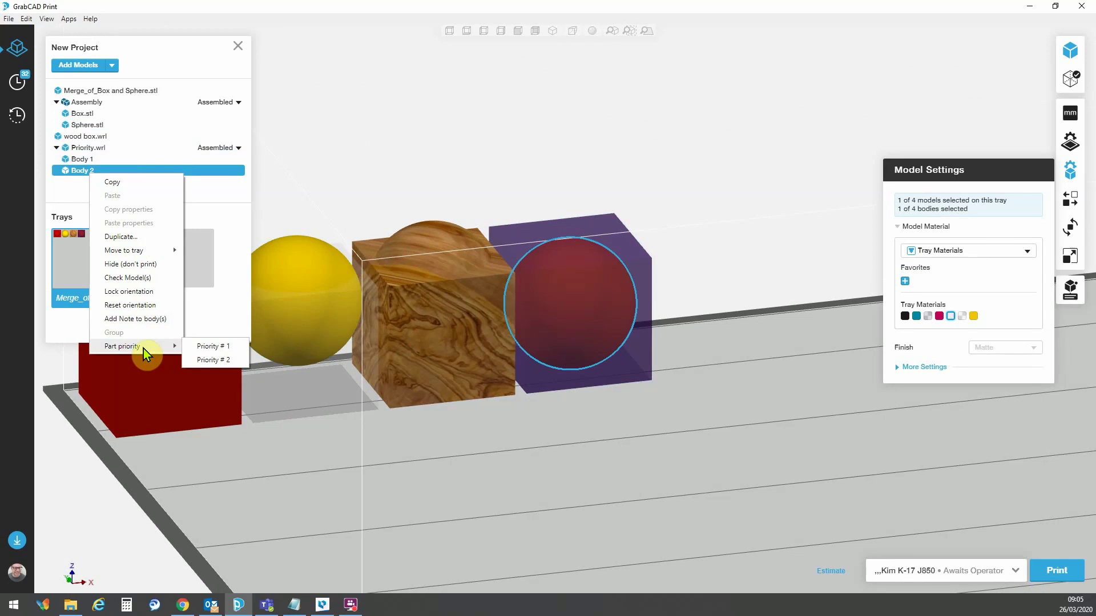
click(207, 348)
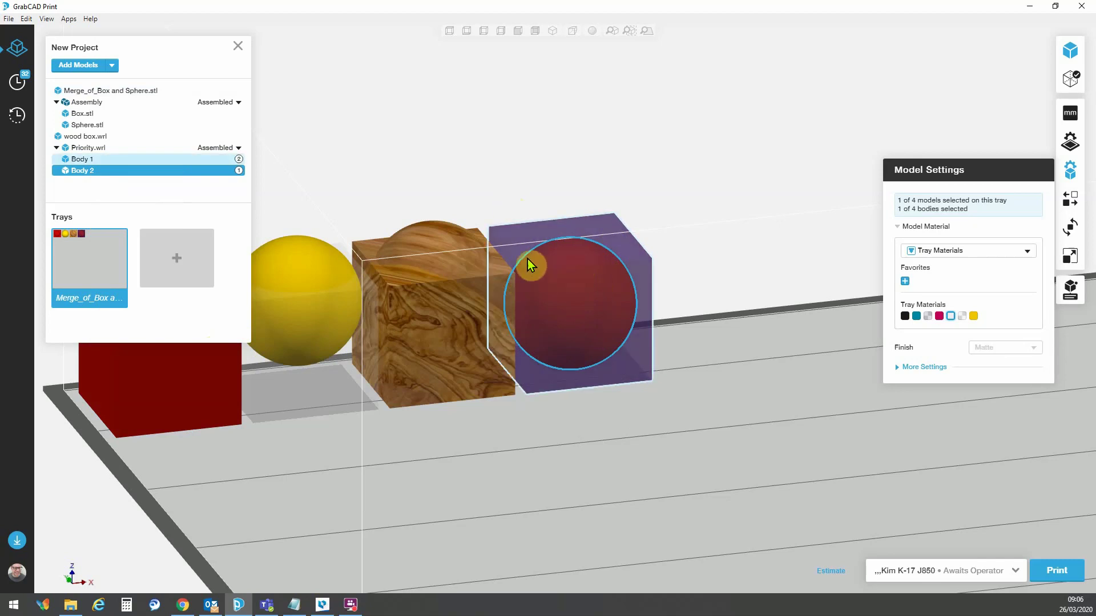
Step: Examine the four box-and-sphere models side by side from several angles, and clear the selection
right_drag(466, 302, 602, 318)
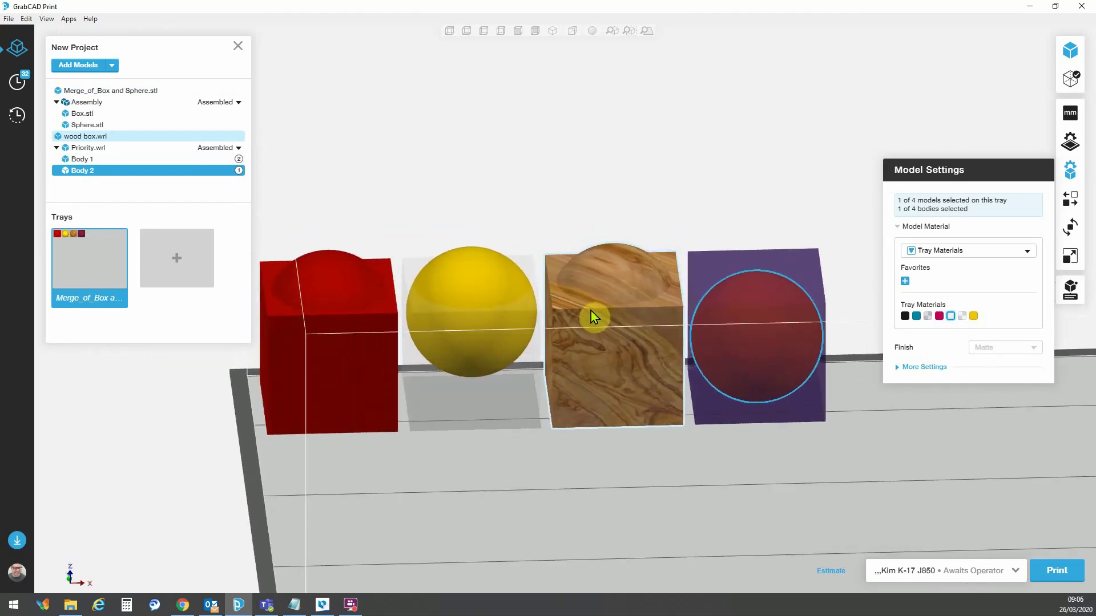
right_drag(591, 306, 344, 335)
click(368, 312)
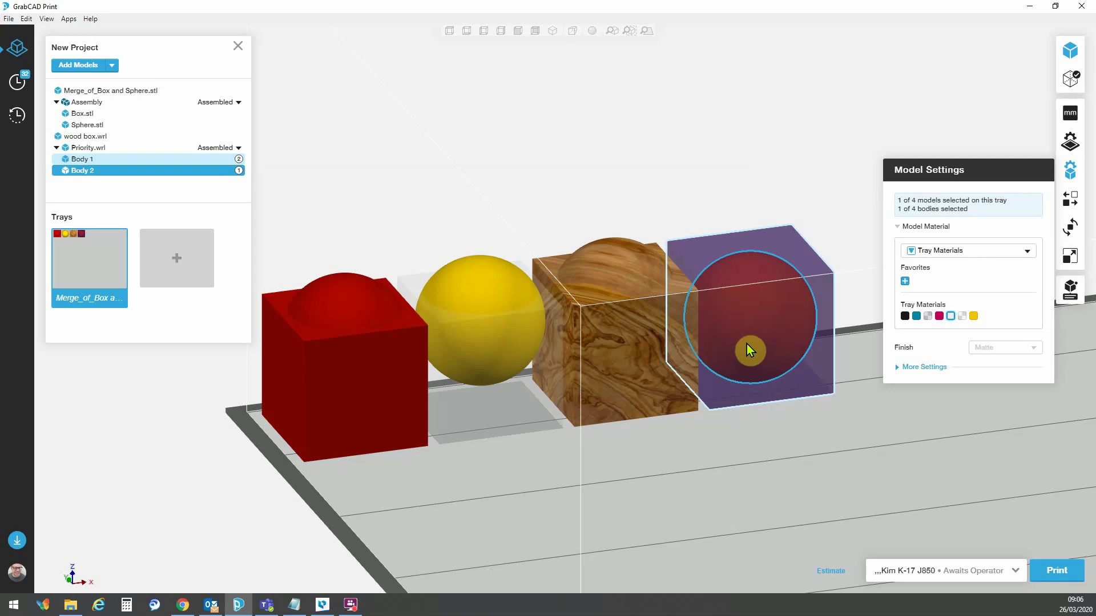
middle_drag(747, 343, 764, 309)
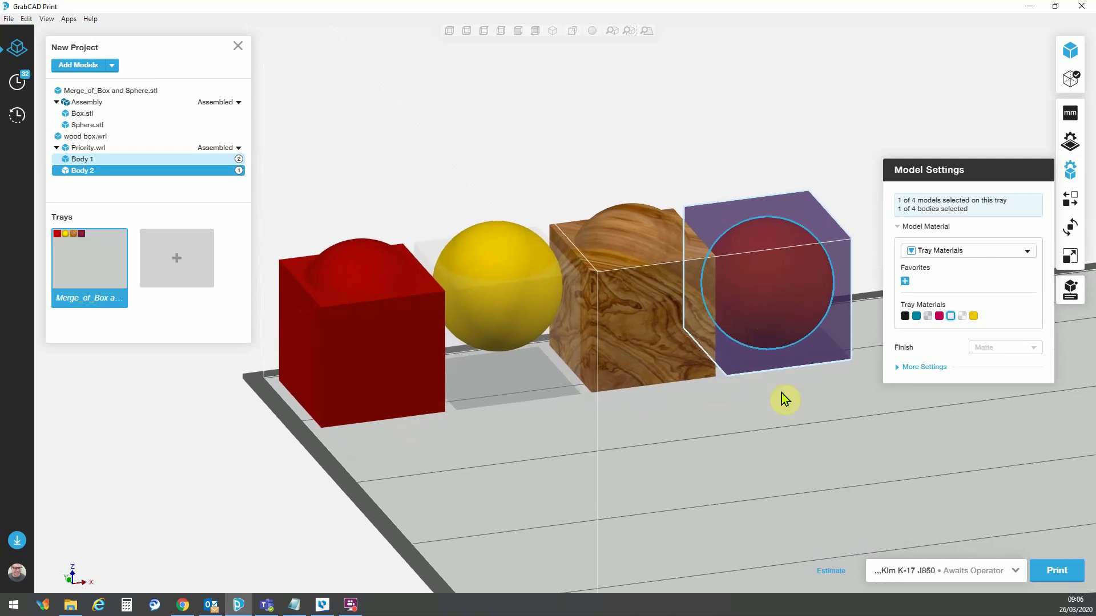
click(770, 444)
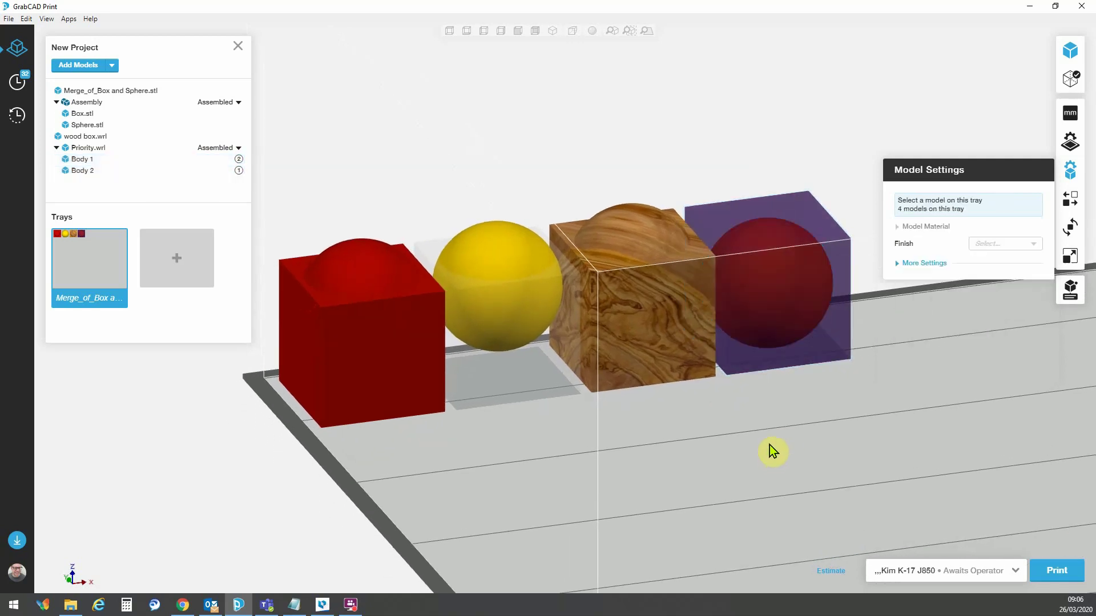